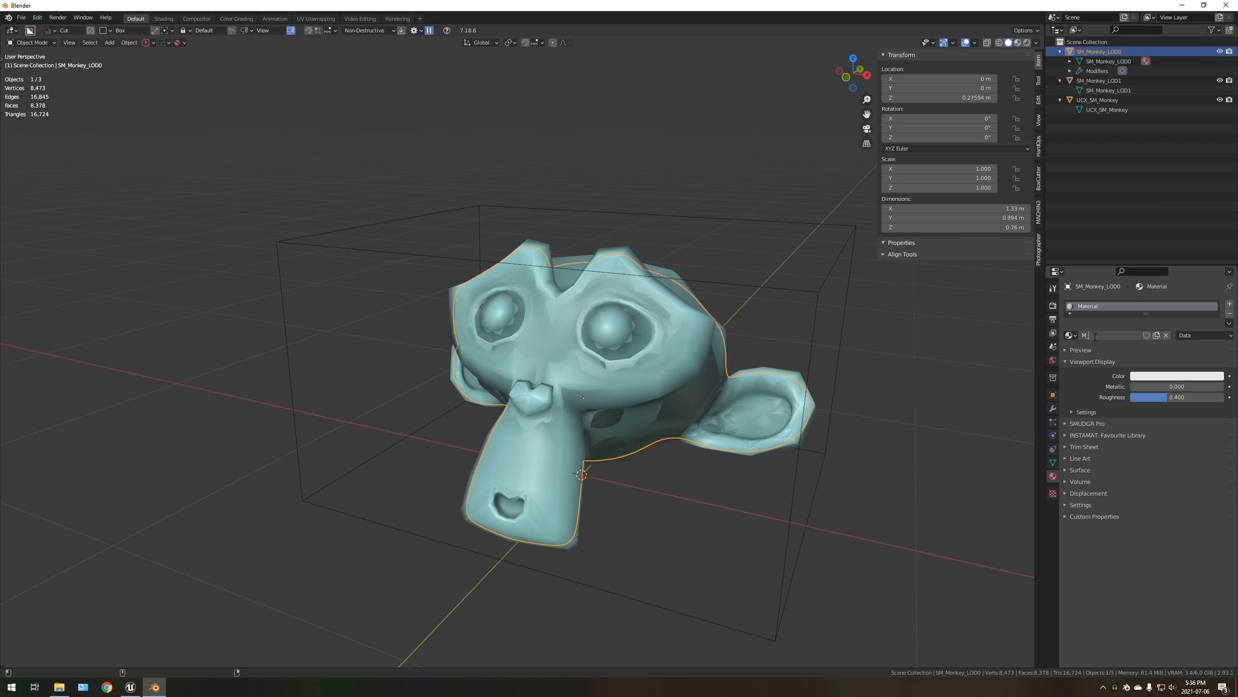
# Step: Name the material M_Monkey and preview the monkey with Rendered viewport shading in the Shading workspace
pyautogui.write('_Monkey')
pyautogui.press('Return')
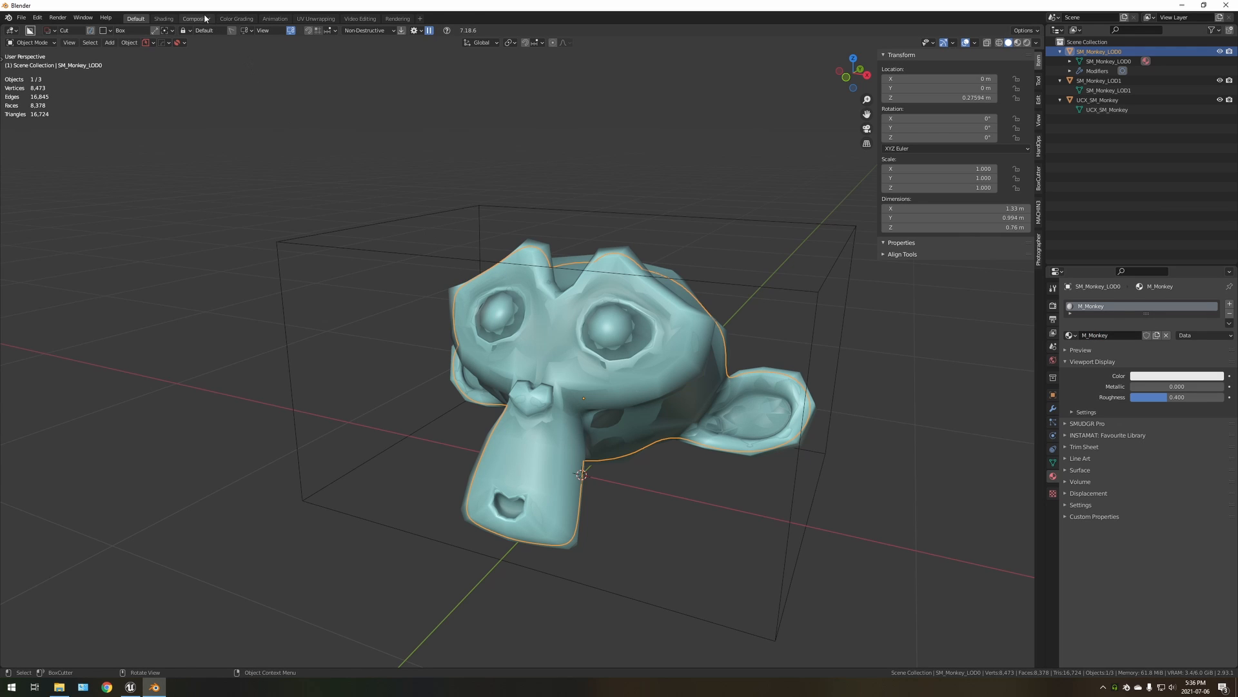
pyautogui.click(163, 18)
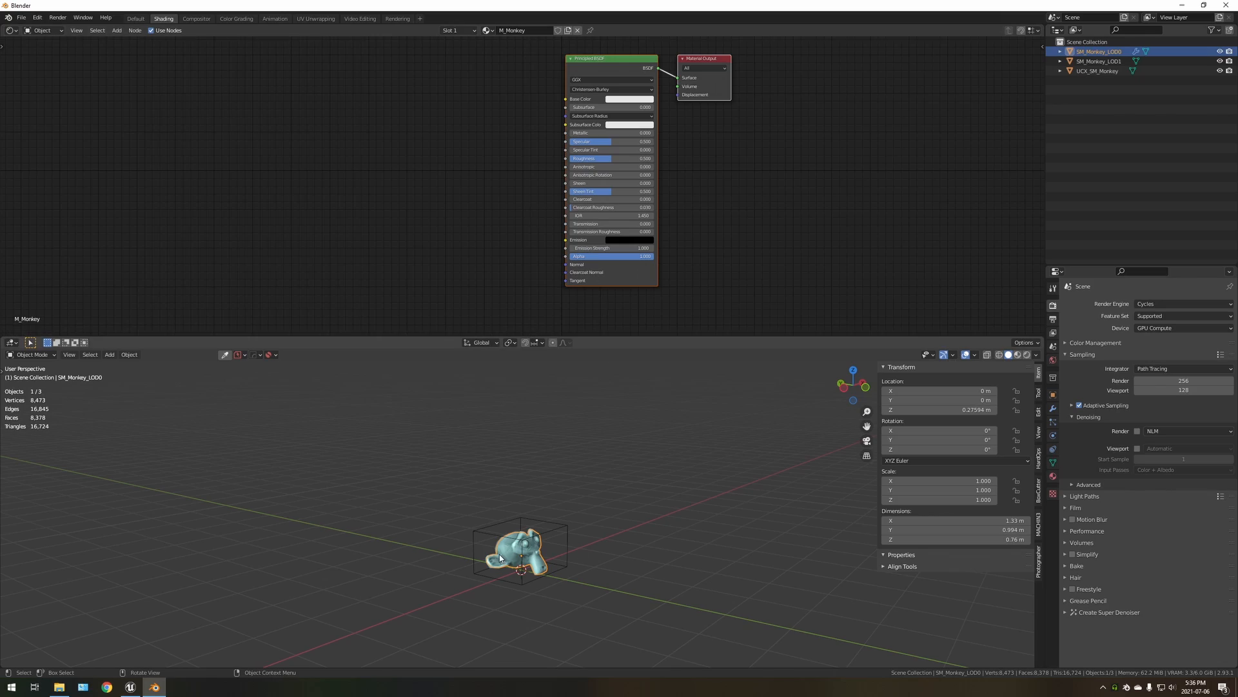
pyautogui.press('KP_Decimal')
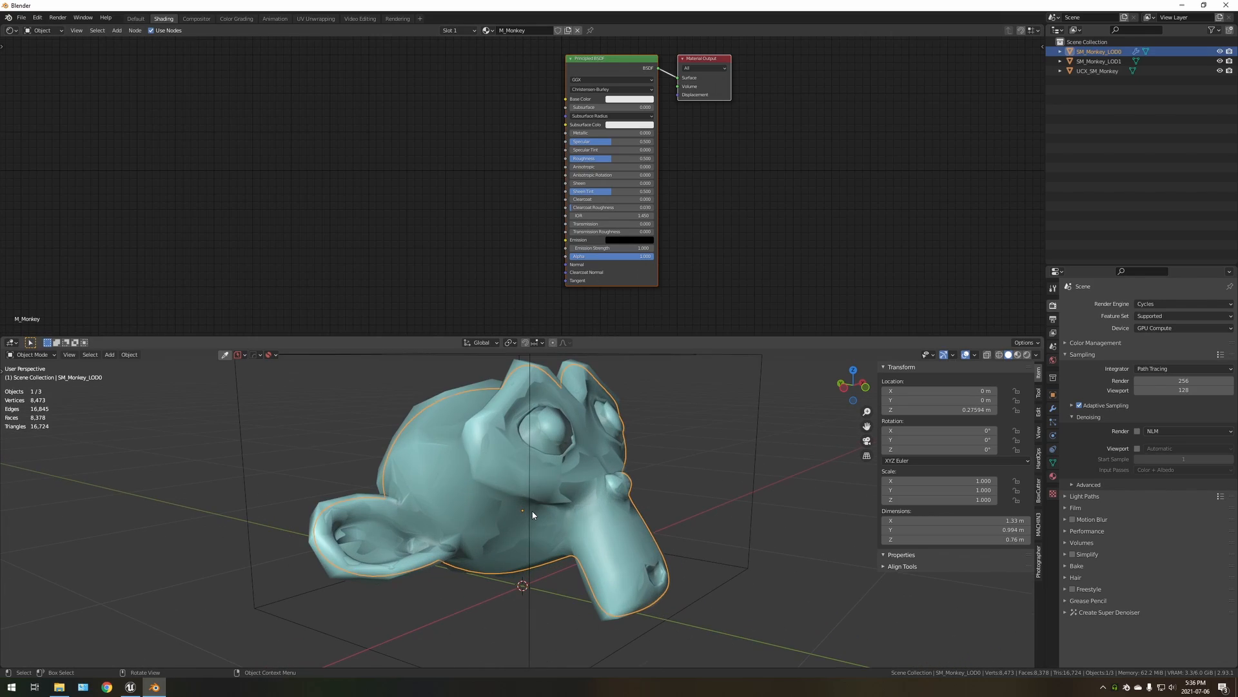
pyautogui.press('z')
pyautogui.click(595, 485)
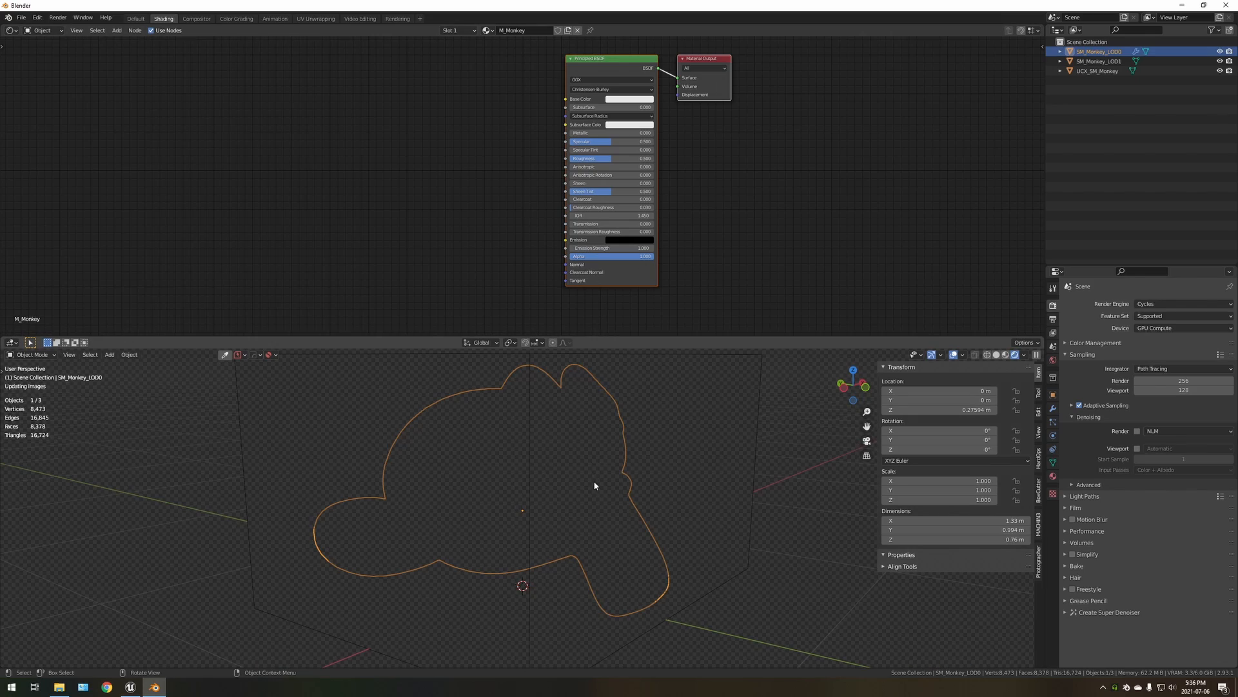
pyautogui.moveTo(629, 457); pyautogui.dragTo(558, 468, button='middle')
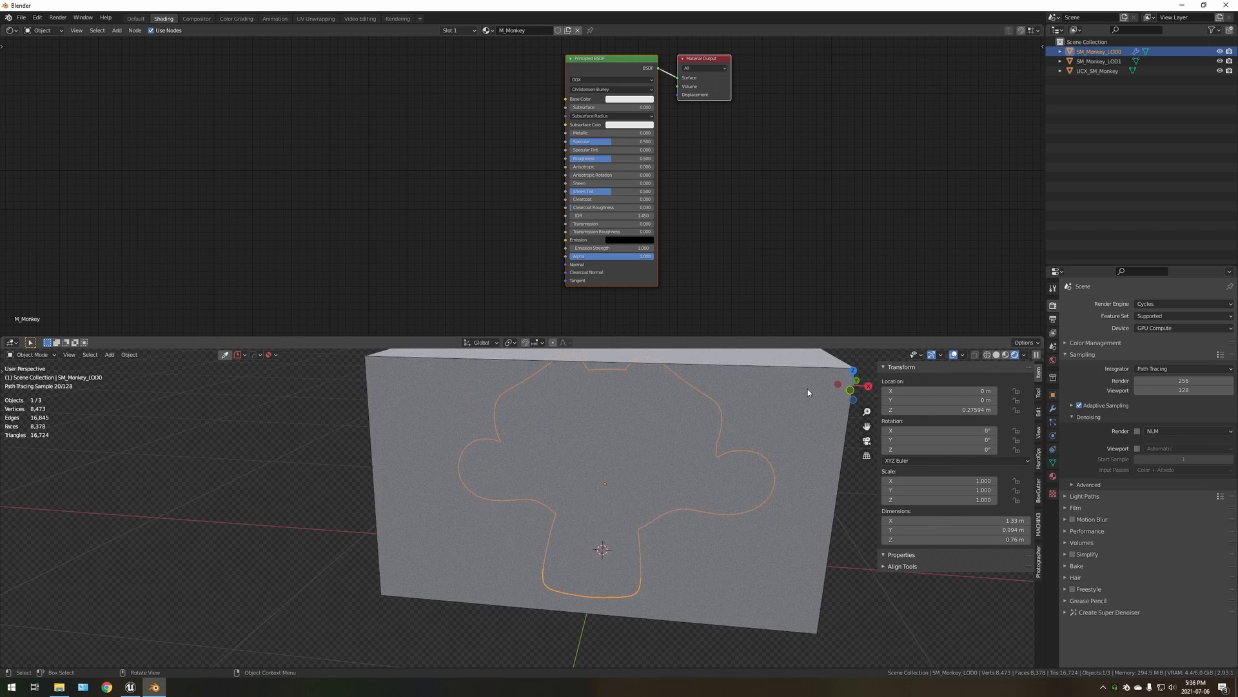
# Step: Hide the UCX_SM_Monkey collision box and the SM_Monkey_LOD1 mesh in the viewport
pyautogui.click(807, 388)
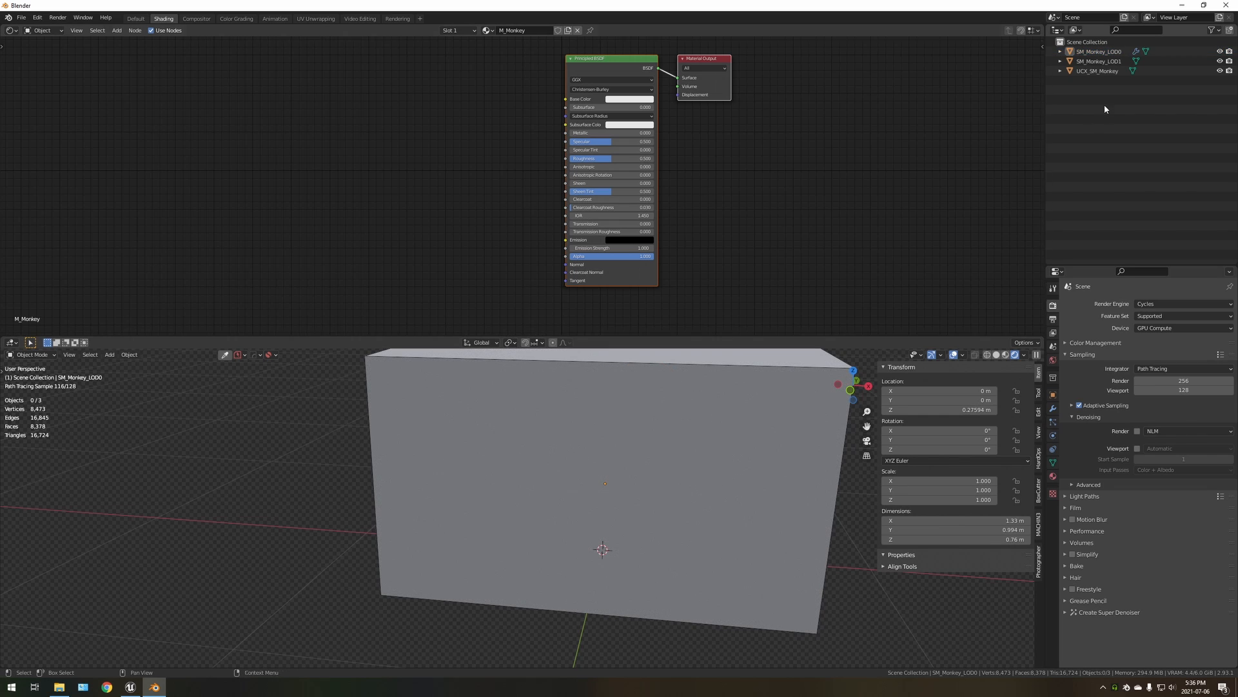
pyautogui.click(1208, 70)
pyautogui.click(1219, 71)
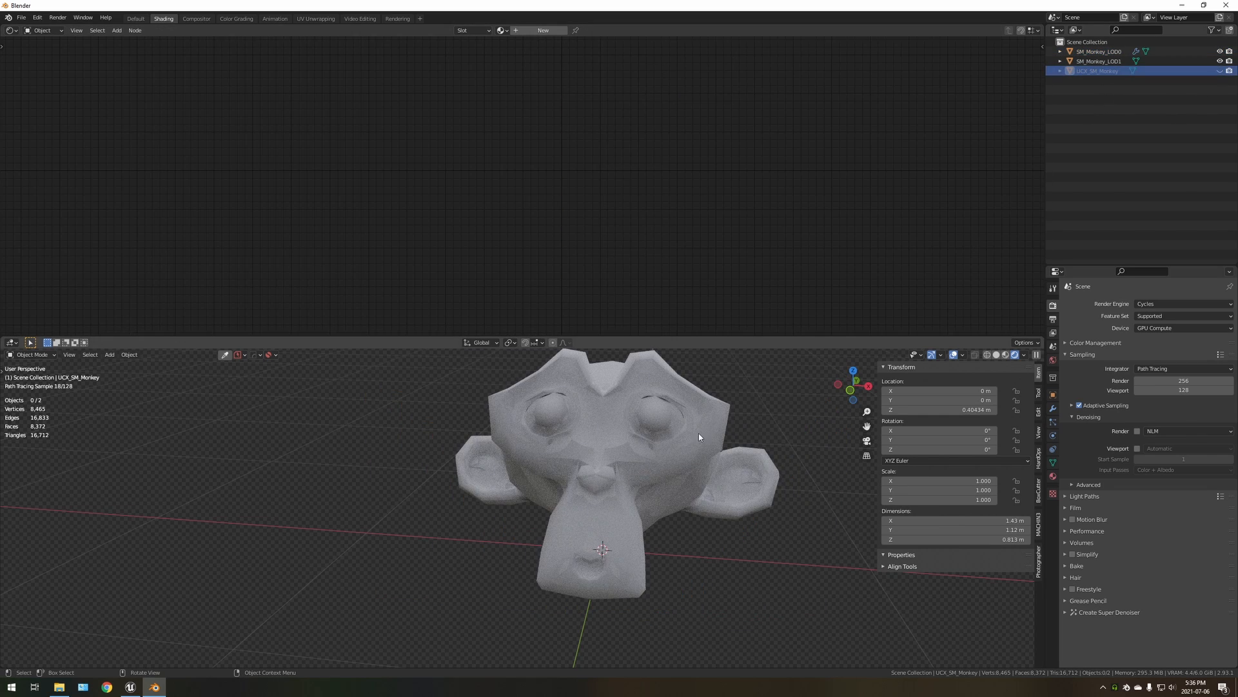
pyautogui.keyDown('shift'); pyautogui.moveTo(671, 445); pyautogui.dragTo(545, 469, button='middle'); pyautogui.keyUp('shift')
pyautogui.click(1220, 61)
# Step: On SM_Monkey_LOD0, give the M_Monkey material a blue base color, metallic 1.000 and roughness 0.000
pyautogui.click(509, 527)
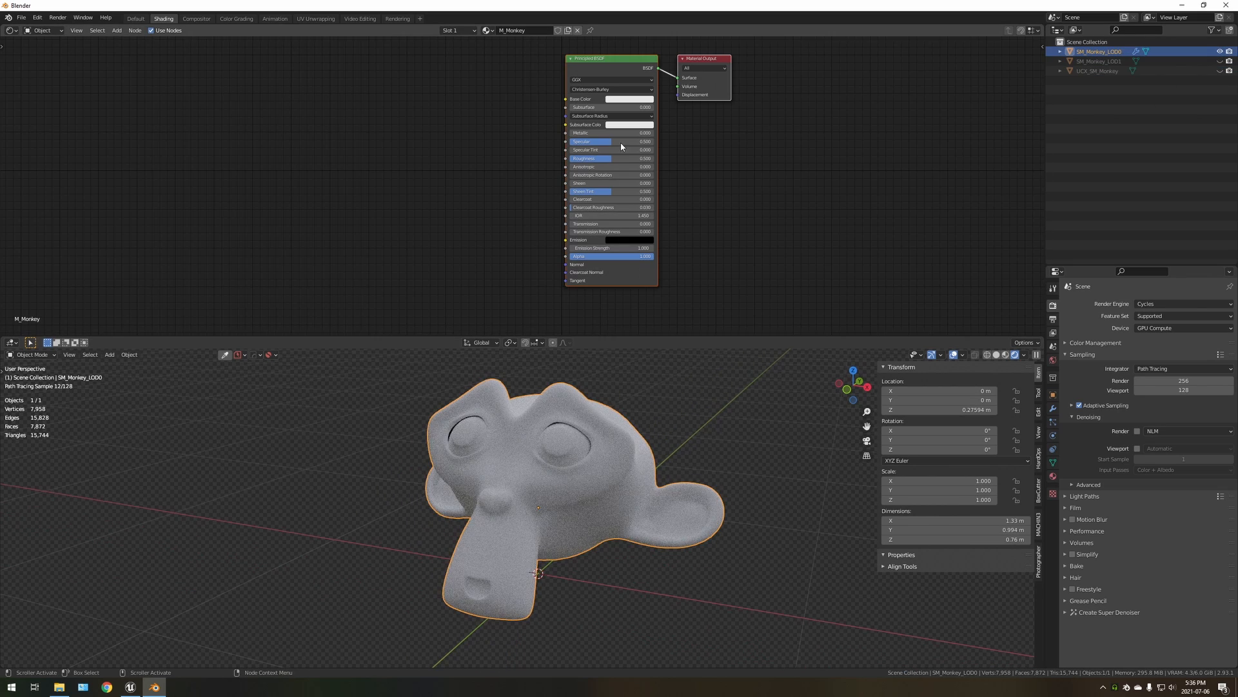
pyautogui.click(619, 99)
pyautogui.click(660, 116)
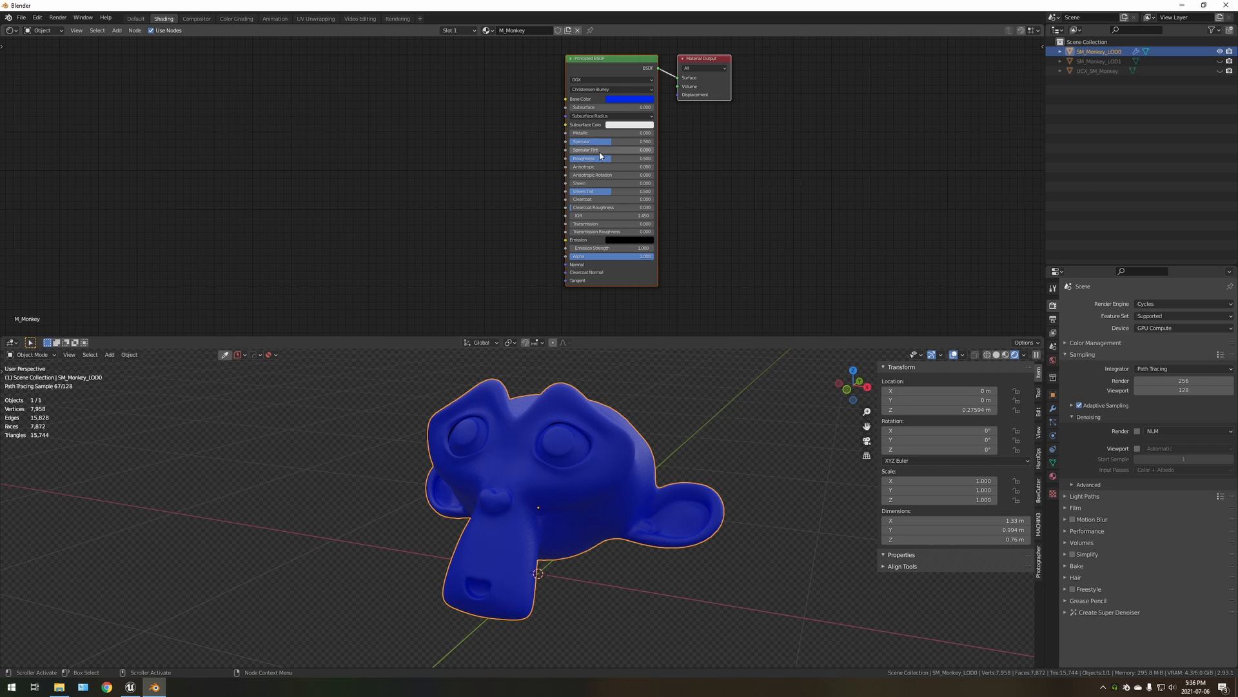
pyautogui.moveTo(613, 158); pyautogui.dragTo(663, 133)
pyautogui.moveTo(548, 510)
pyautogui.mouseDown(button='middle')
pyautogui.moveTo(682, 458)
pyautogui.moveTo(692, 475)
pyautogui.moveTo(620, 520)
pyautogui.mouseUp(button='middle')
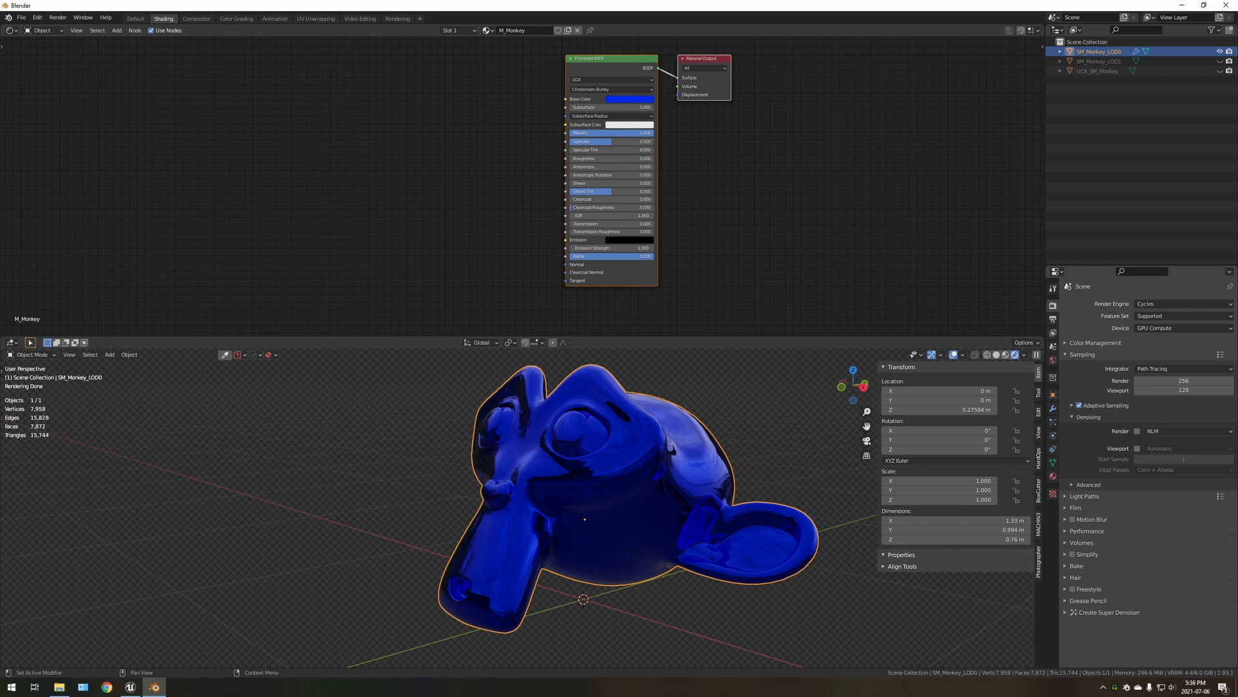
# Step: Unhide SM_Monkey_LOD1 and assign the existing M_Monkey material to it
pyautogui.click(1220, 61)
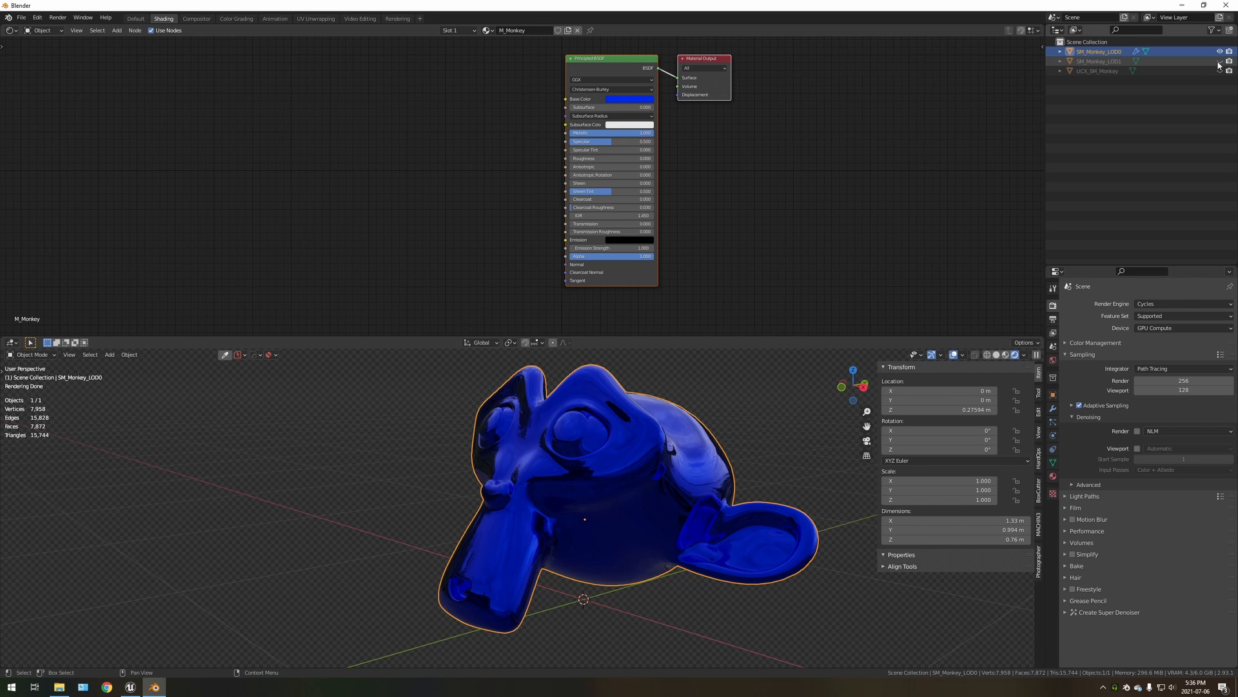
pyautogui.click(1119, 63)
pyautogui.click(1054, 478)
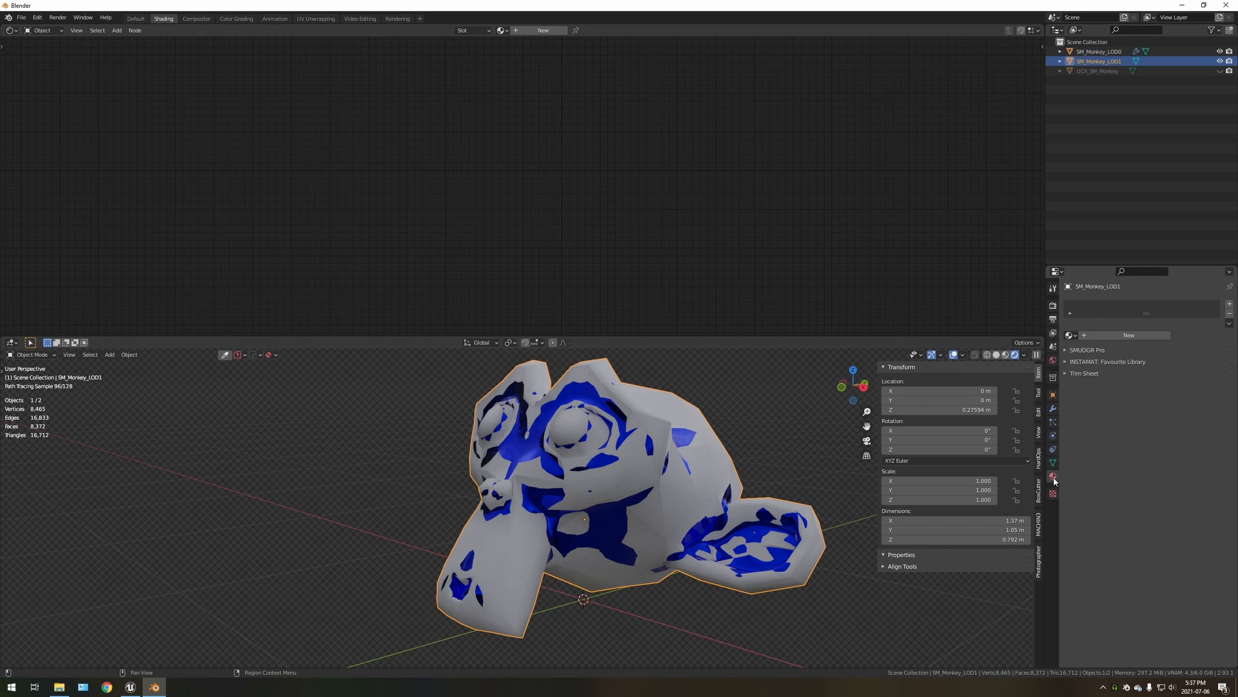
pyautogui.click(1072, 335)
pyautogui.click(1096, 349)
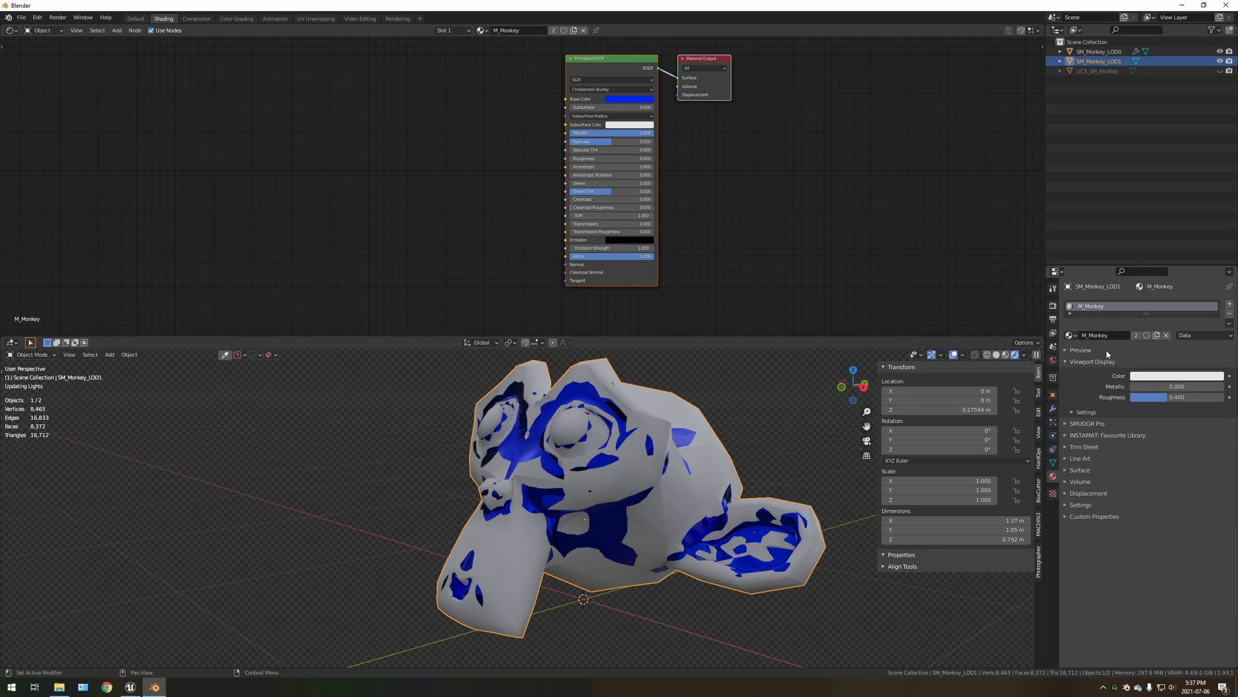
# Step: Select SM_Monkey_LOD0, switch the viewport back to Solid shading and return to the Default workspace
pyautogui.click(1096, 71)
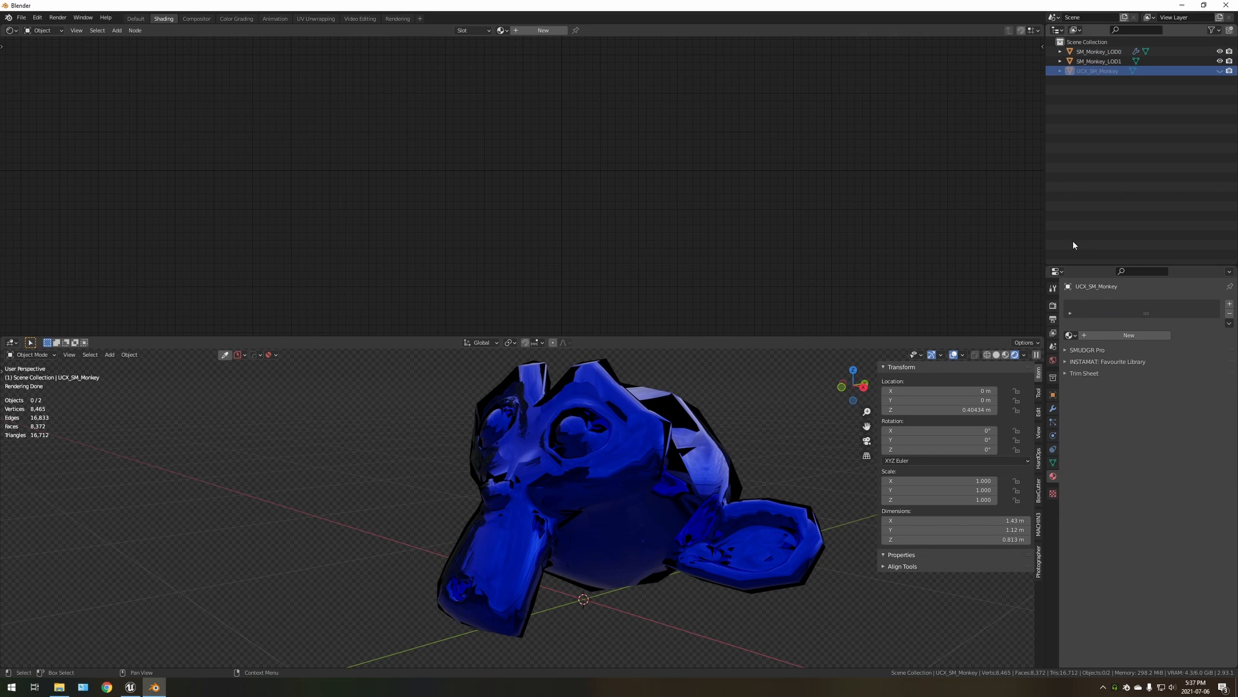
pyautogui.click(1097, 52)
pyautogui.press('z')
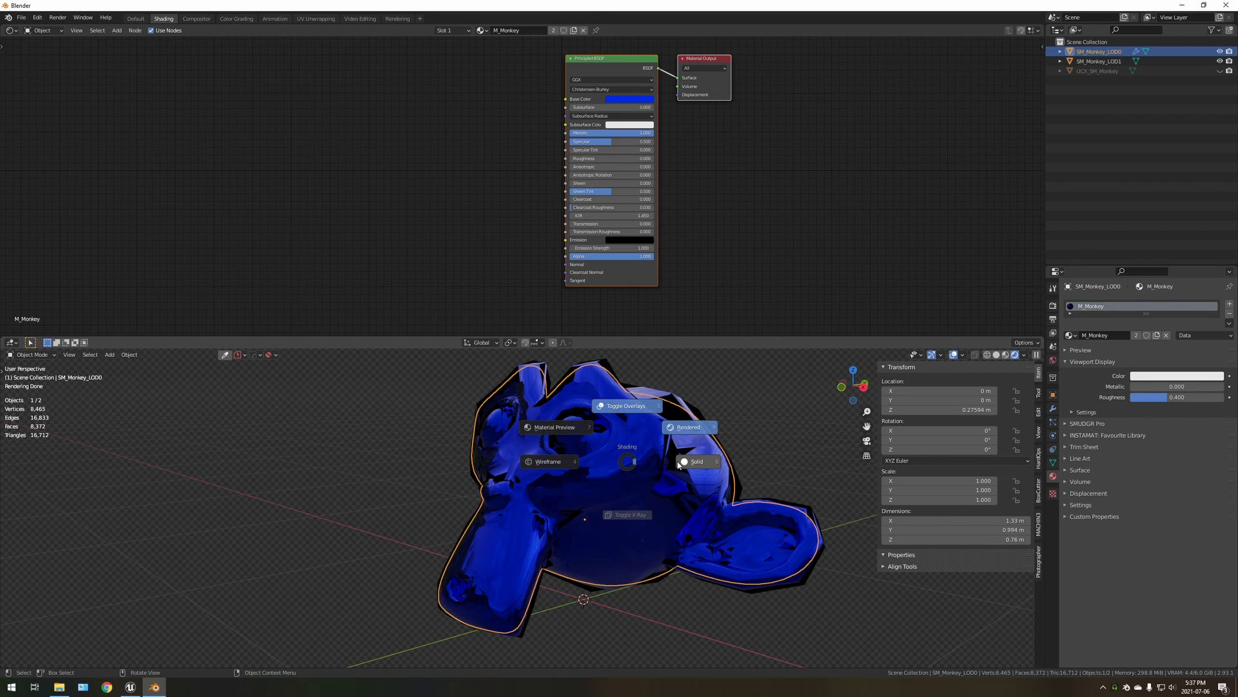
pyautogui.click(687, 462)
pyautogui.click(136, 19)
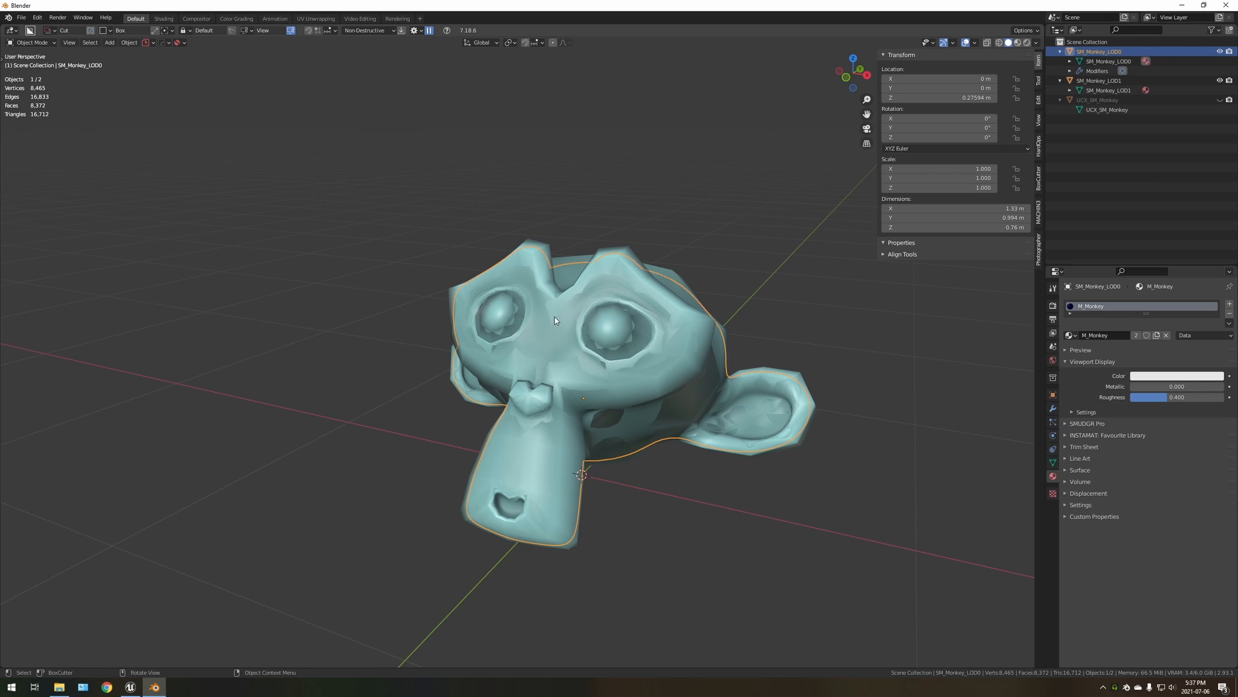
# Step: Deselect everything and make the UCX_SM_Monkey collision box visible in the viewport again
pyautogui.hotkey('alt', 'a')
pyautogui.moveTo(666, 347); pyautogui.dragTo(634, 340, button='middle')
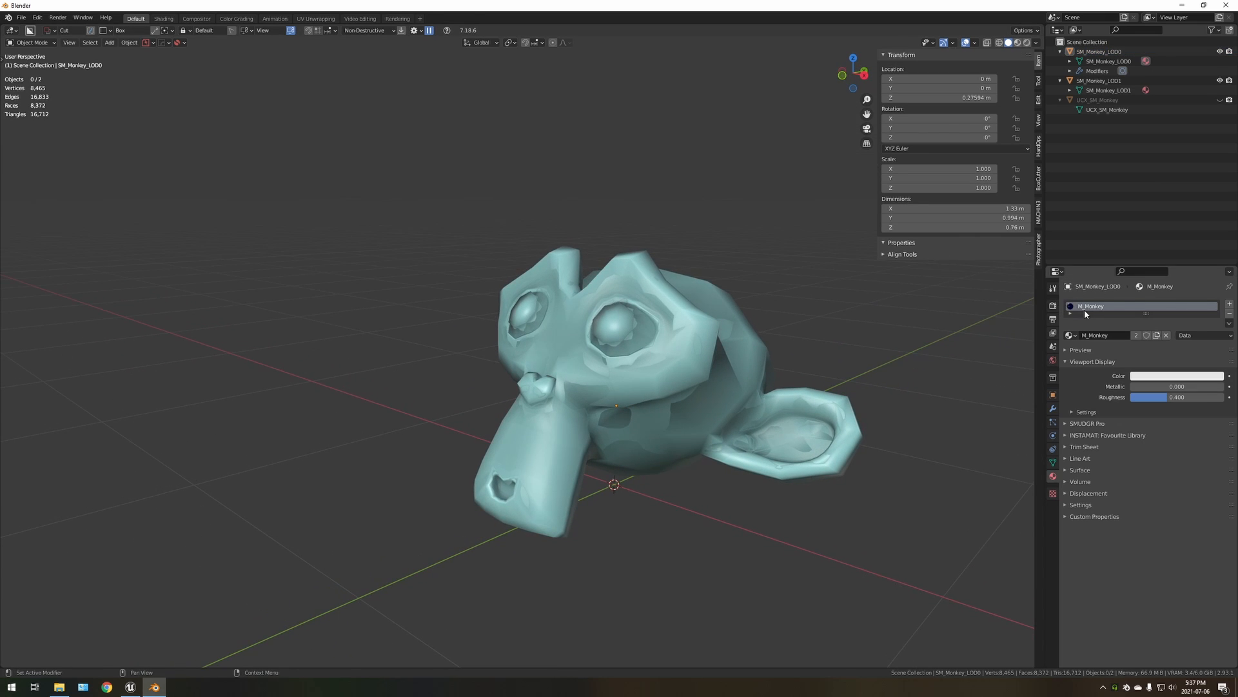
pyautogui.moveTo(629, 346); pyautogui.dragTo(549, 326, button='middle')
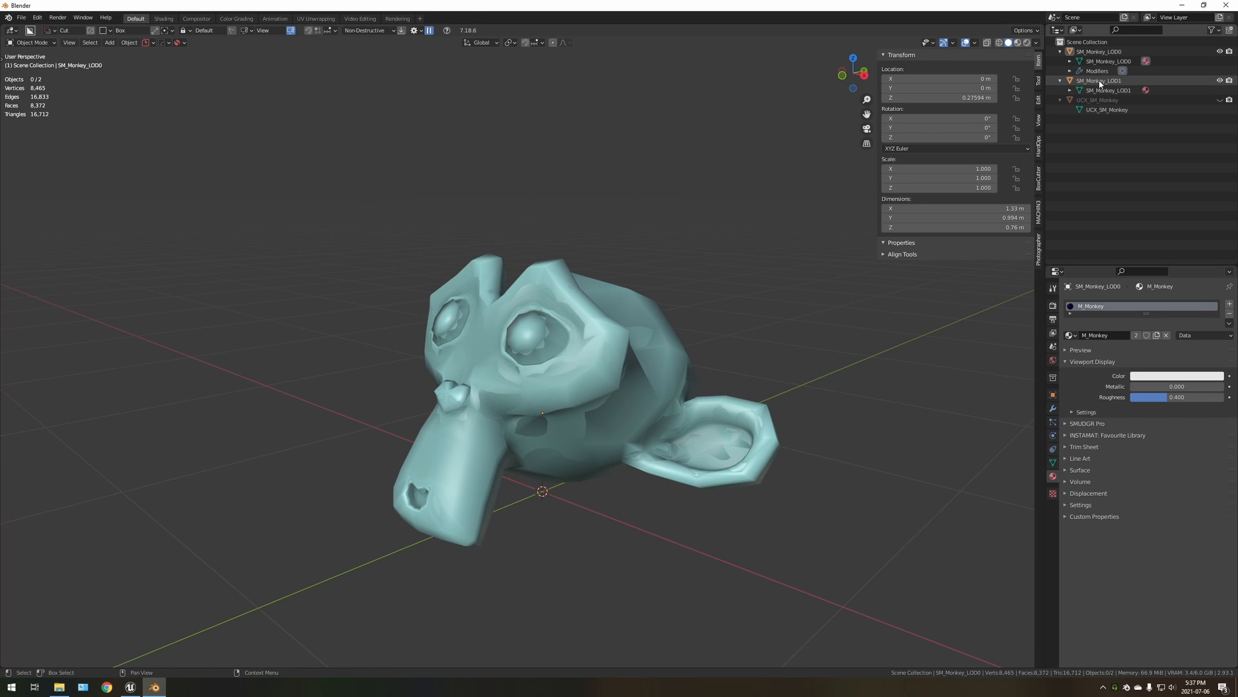
pyautogui.click(1220, 100)
pyautogui.moveTo(529, 333); pyautogui.dragTo(545, 335, button='middle')
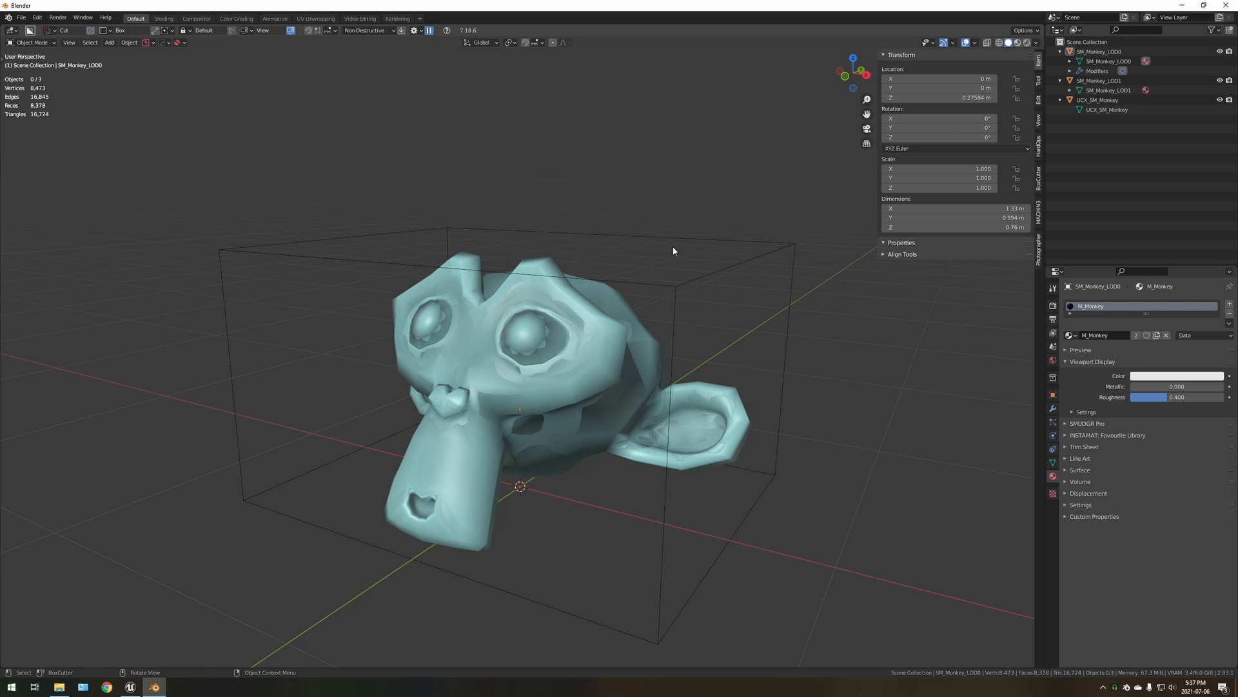
# Step: Add a Plain Axes empty at the world origin and rename it SM_Monkey
pyautogui.hotkey('shift', 'a')
pyautogui.moveTo(561, 237)
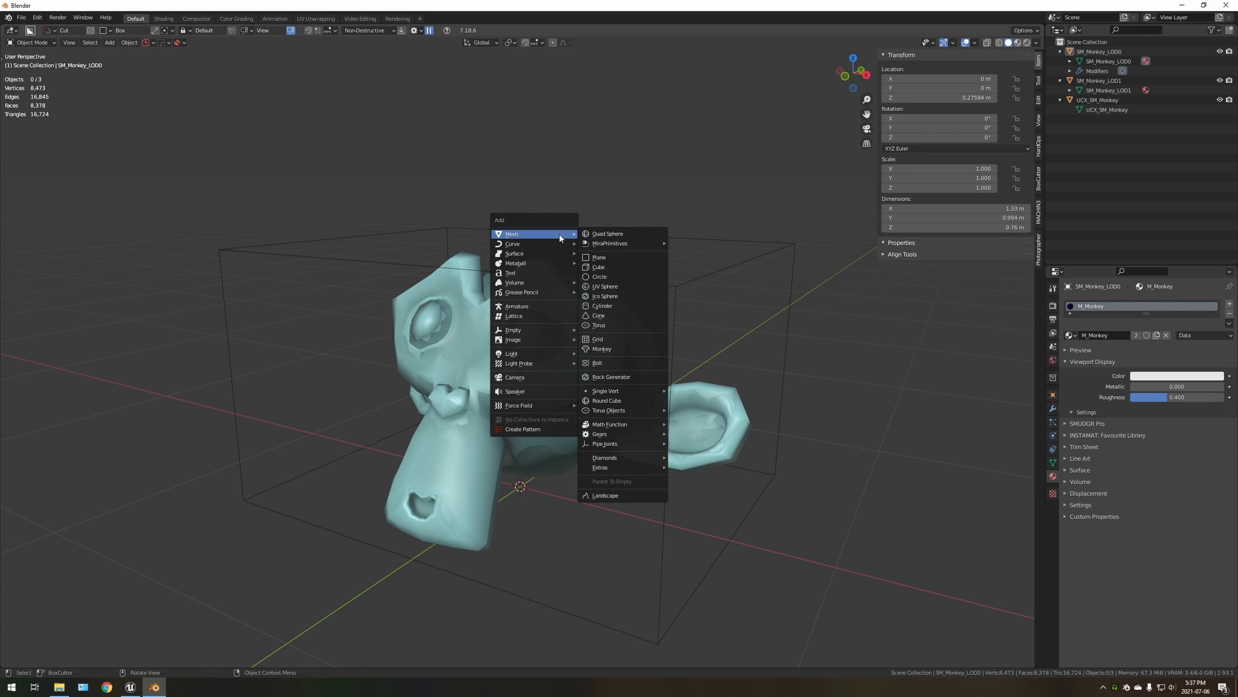
pyautogui.moveTo(526, 332)
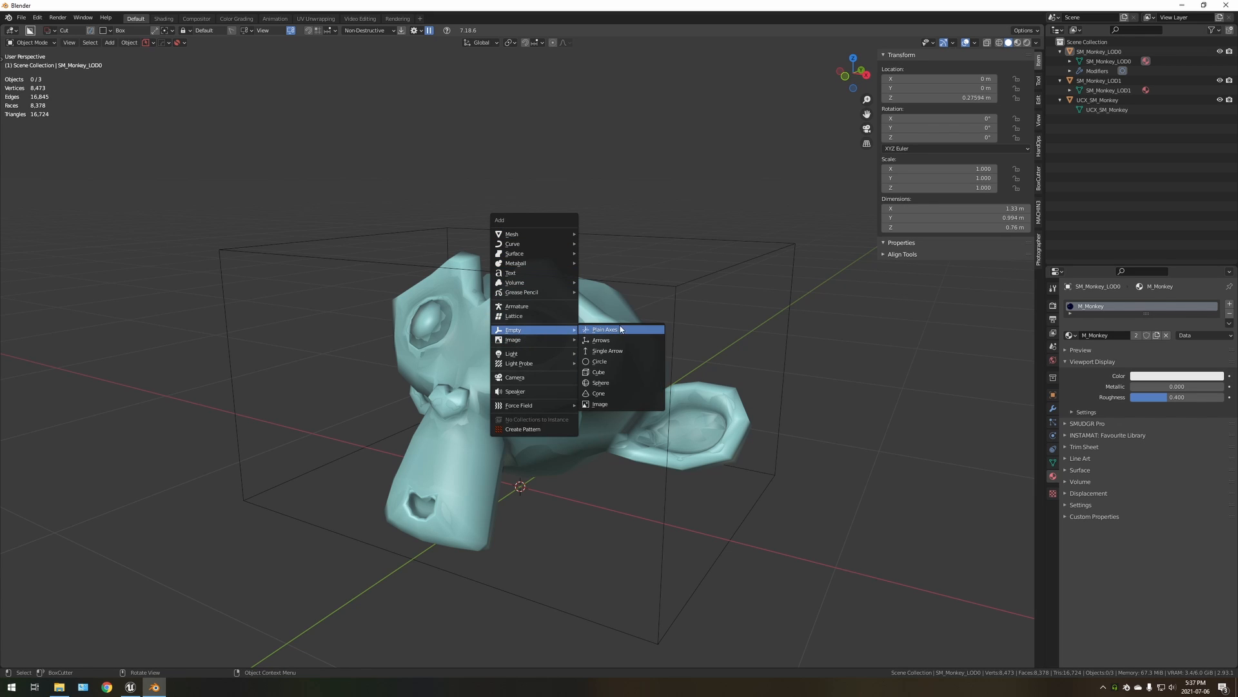
pyautogui.click(621, 329)
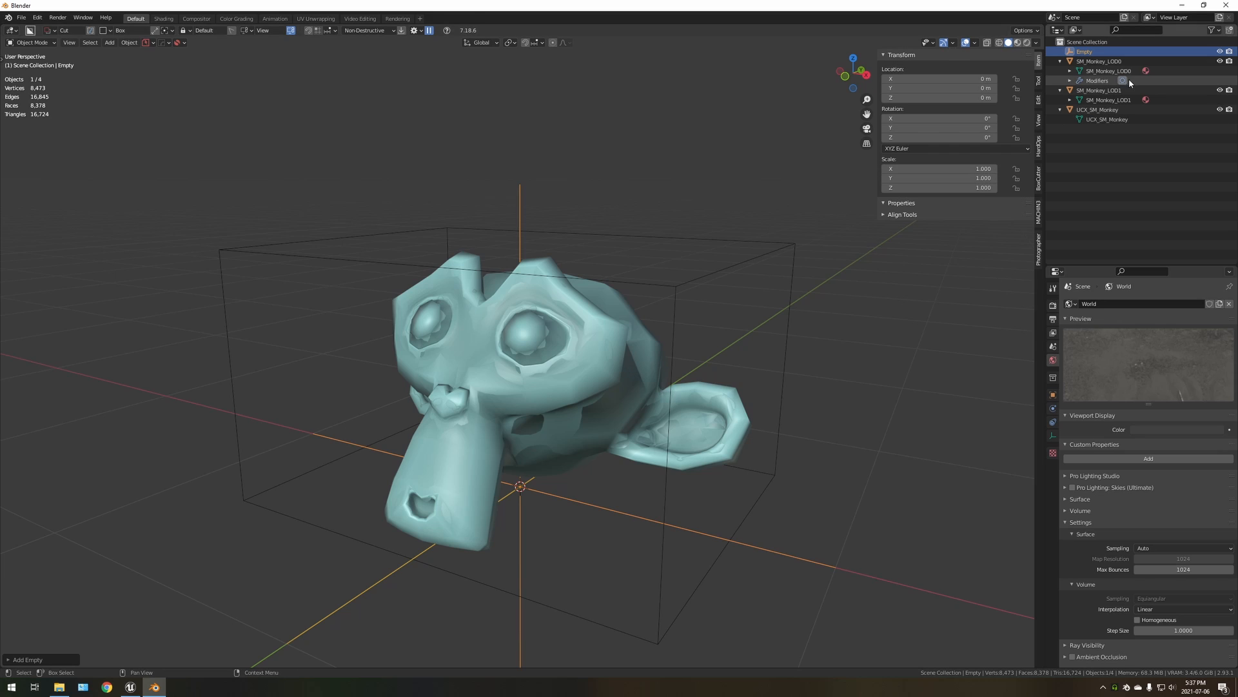
pyautogui.doubleClick(1111, 51)
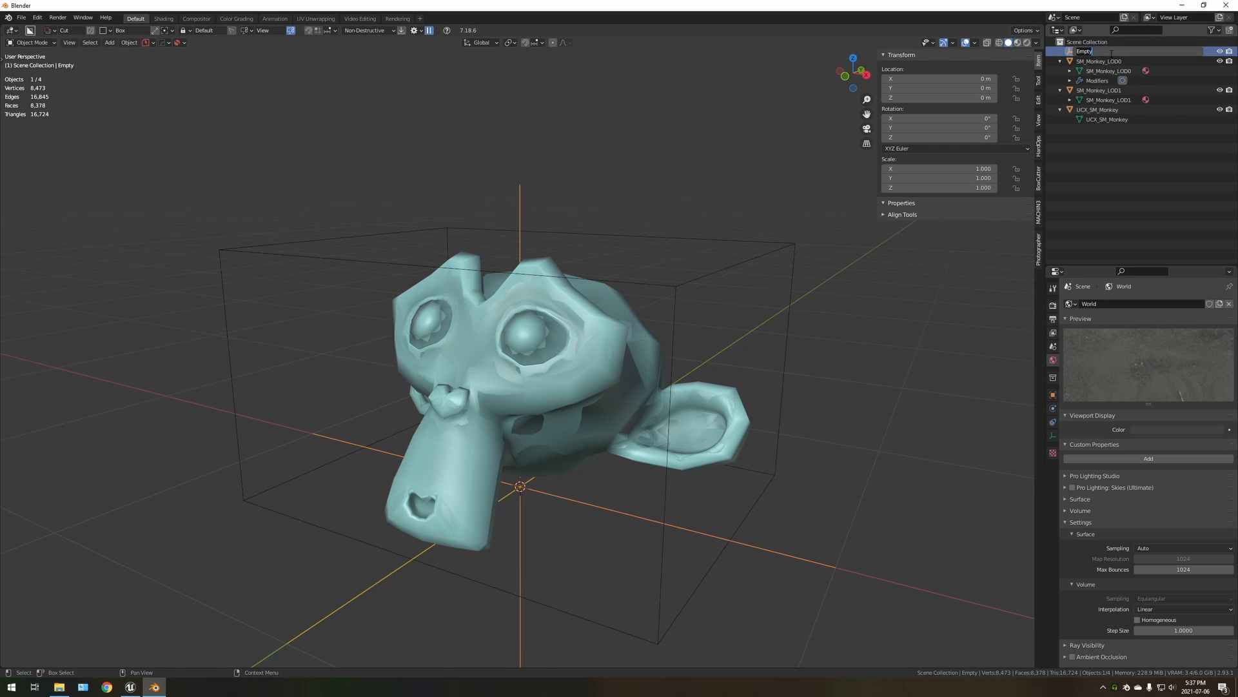
pyautogui.write('SM_Monkey')
pyautogui.press('Return')
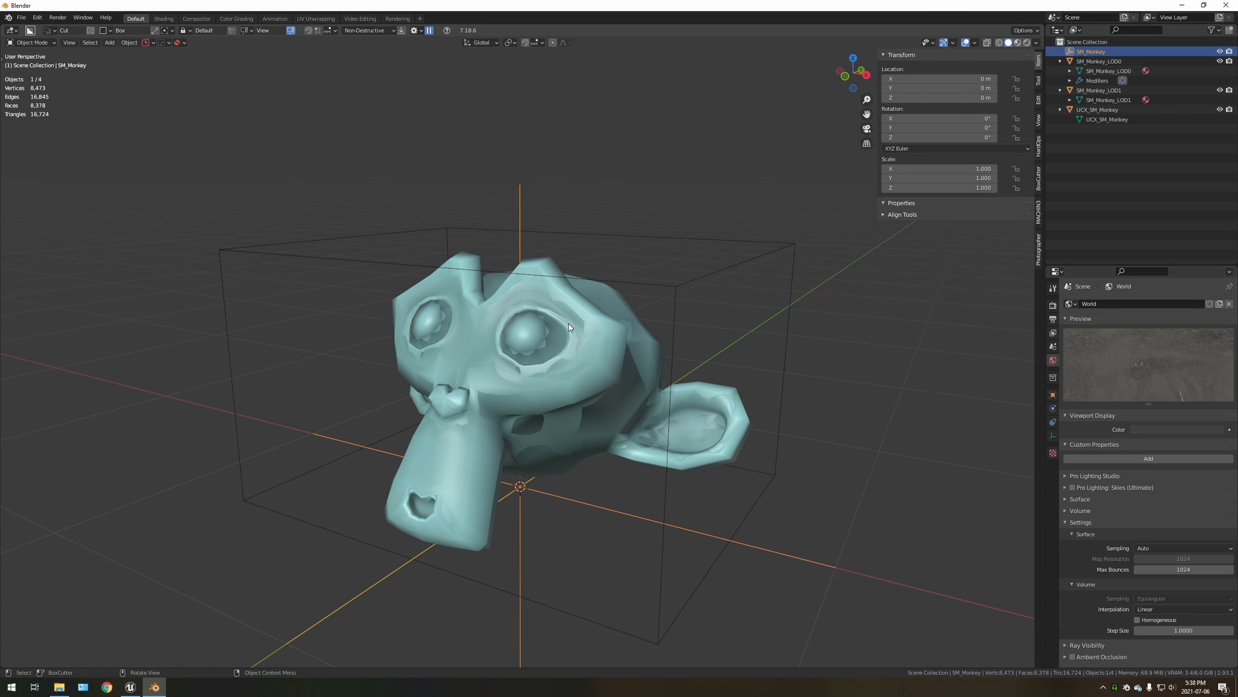
# Step: Add a custom object property named fbx_type with the value LodGroup to the SM_Monkey empty
pyautogui.moveTo(568, 334); pyautogui.dragTo(581, 342, button='middle')
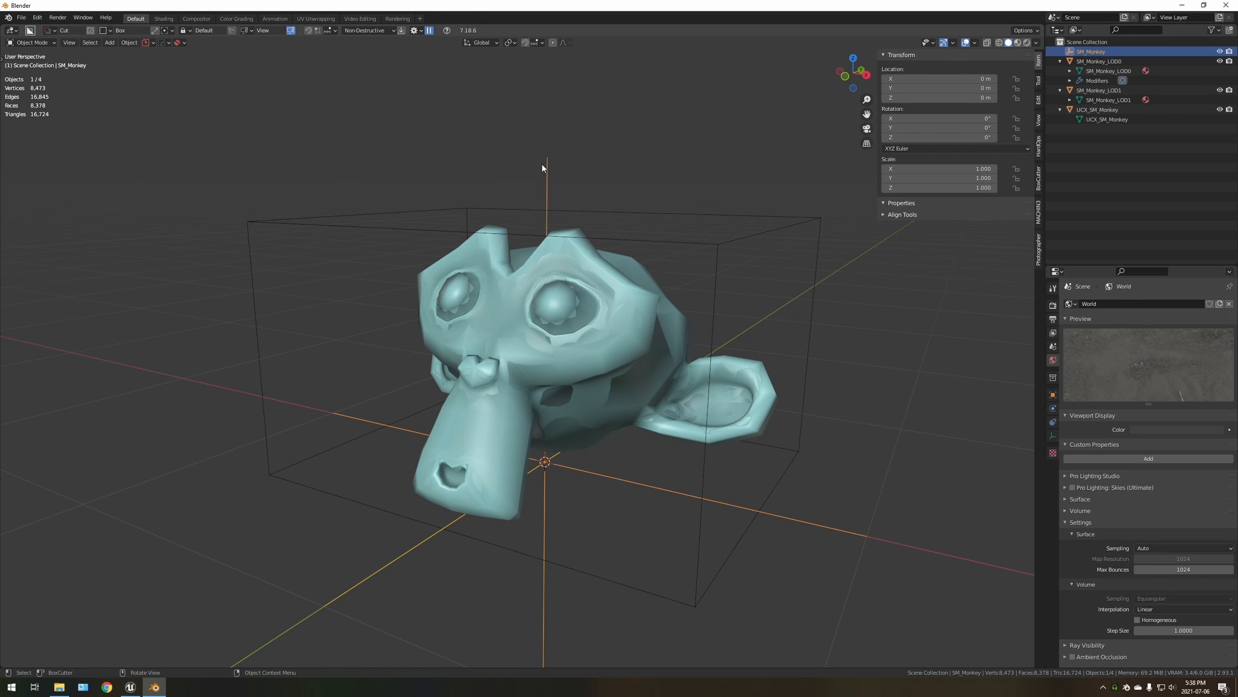
pyautogui.click(1054, 395)
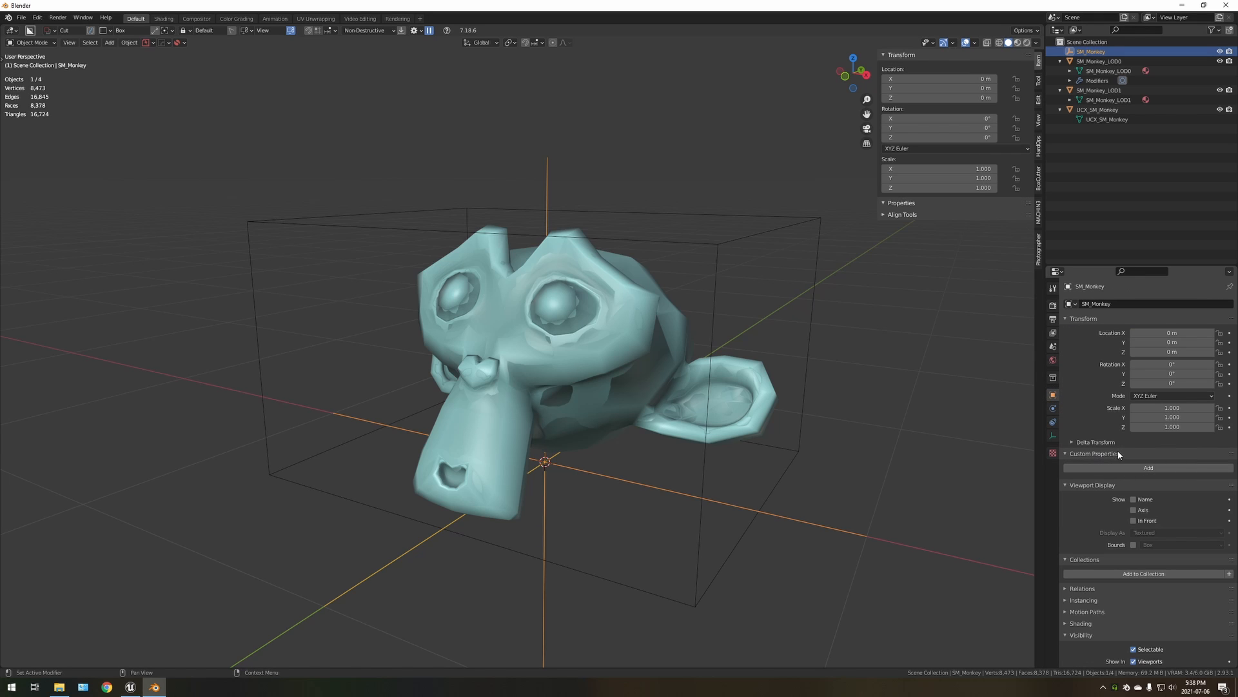
pyautogui.click(1149, 467)
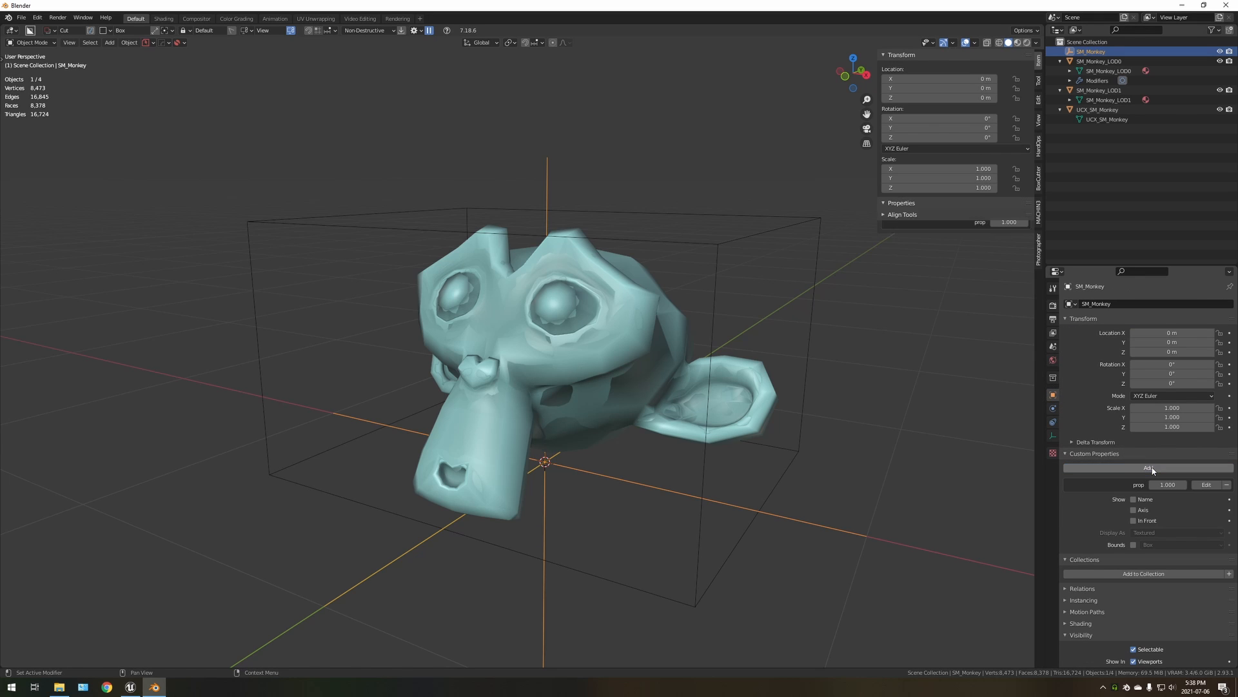
pyautogui.click(1207, 485)
pyautogui.click(1160, 503)
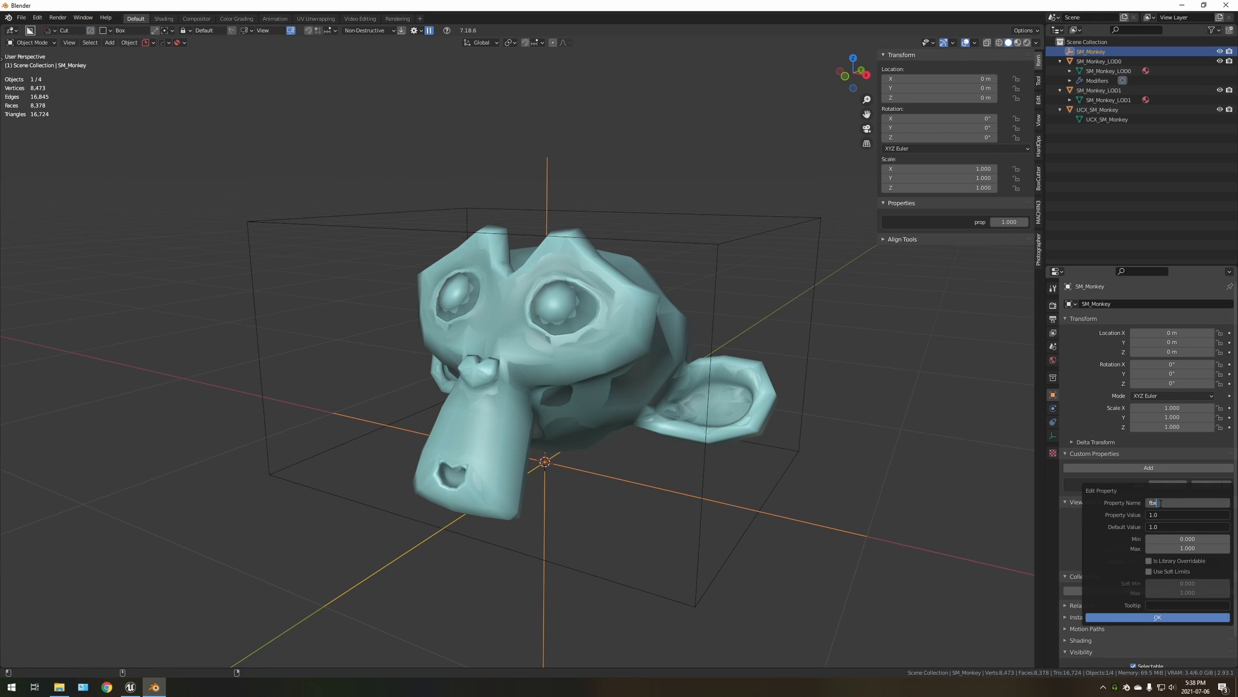
pyautogui.write('fbx_type')
pyautogui.press('Return')
pyautogui.click(1161, 515)
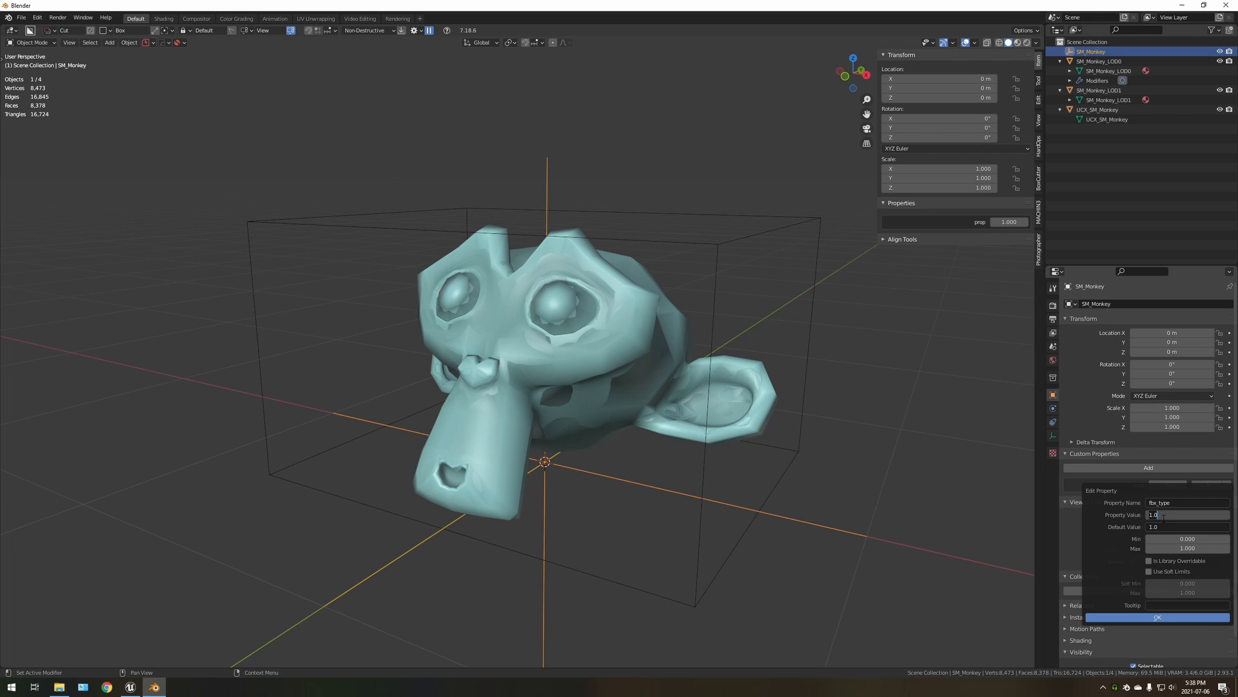
pyautogui.write('LodGroup')
pyautogui.press('Return')
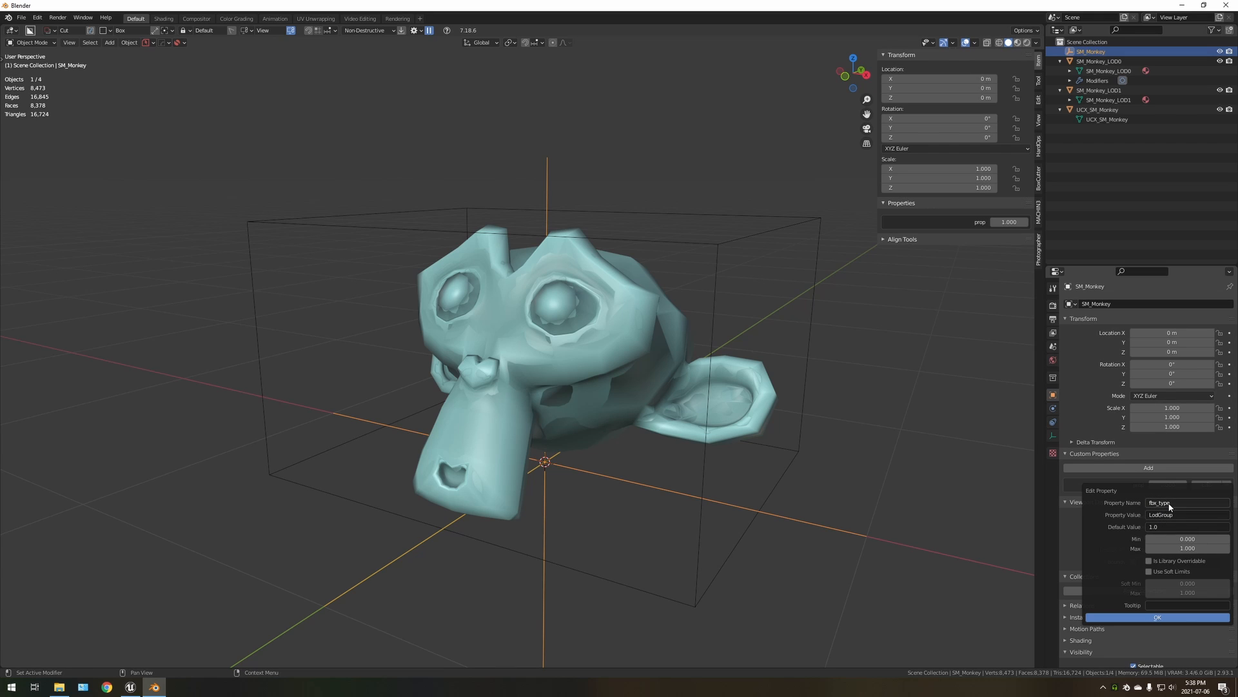
pyautogui.click(1158, 618)
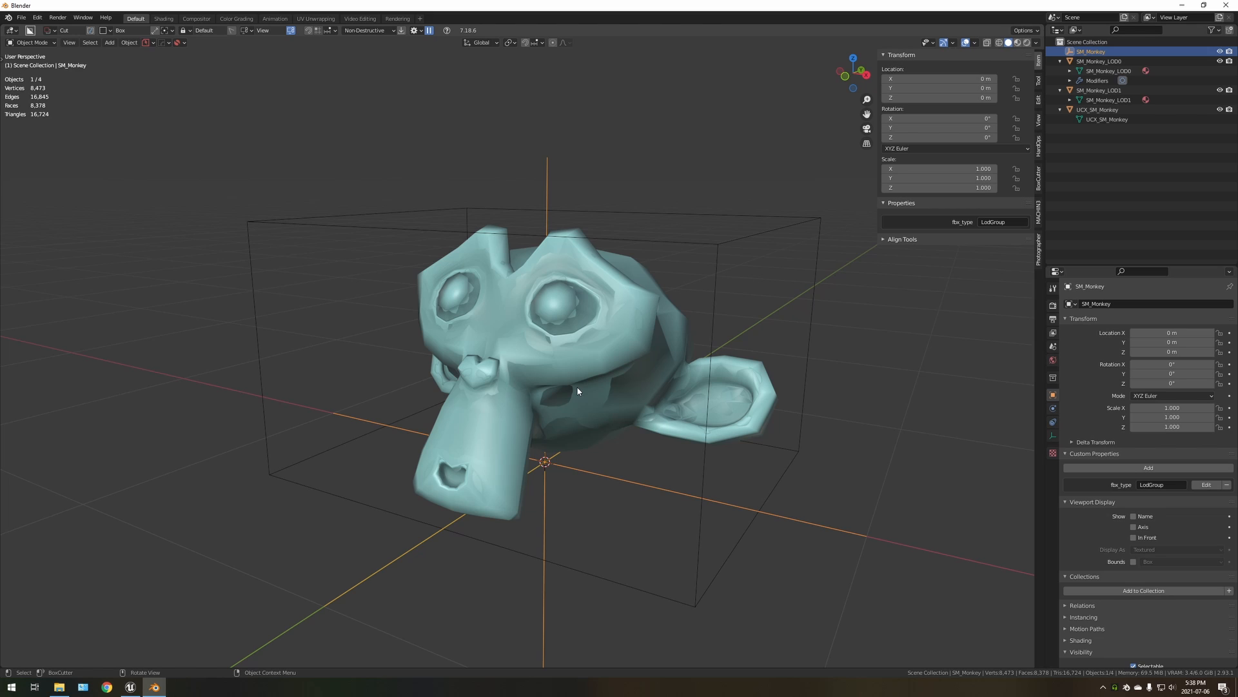
# Step: Parent SM_Monkey_LOD0 to the SM_Monkey empty using Object (Keep Transform)
pyautogui.click(1090, 62)
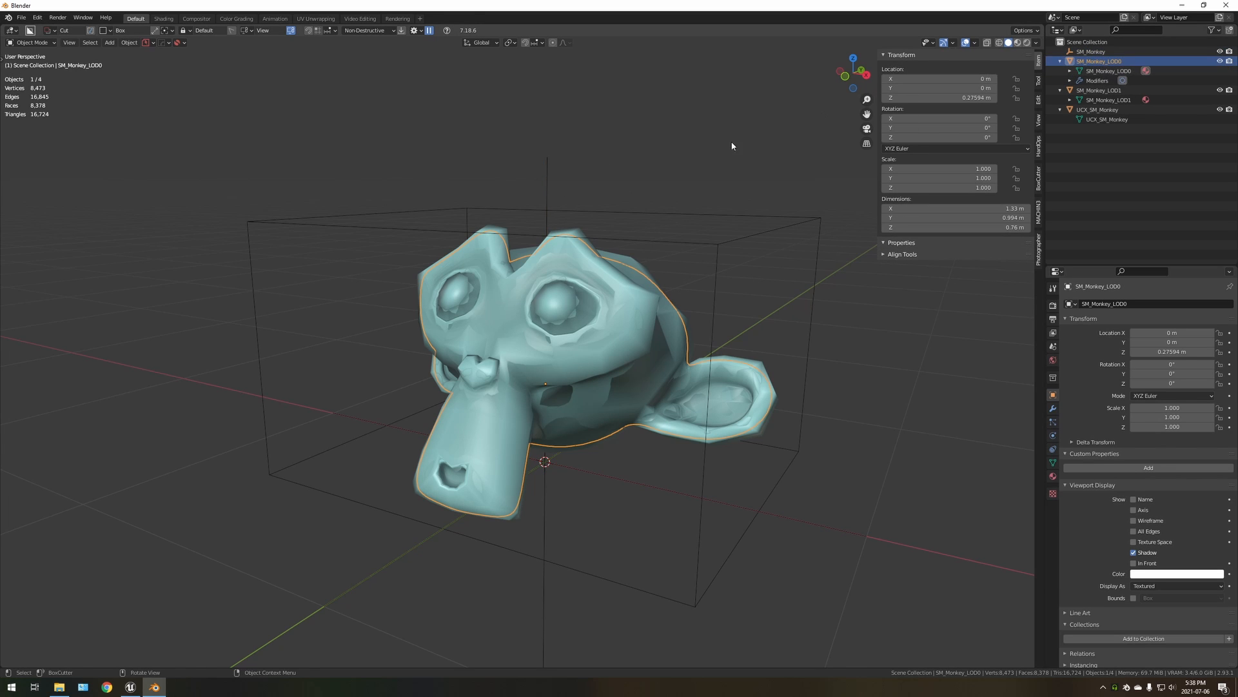
pyautogui.keyDown('shift'); pyautogui.click(547, 174); pyautogui.keyUp('shift')
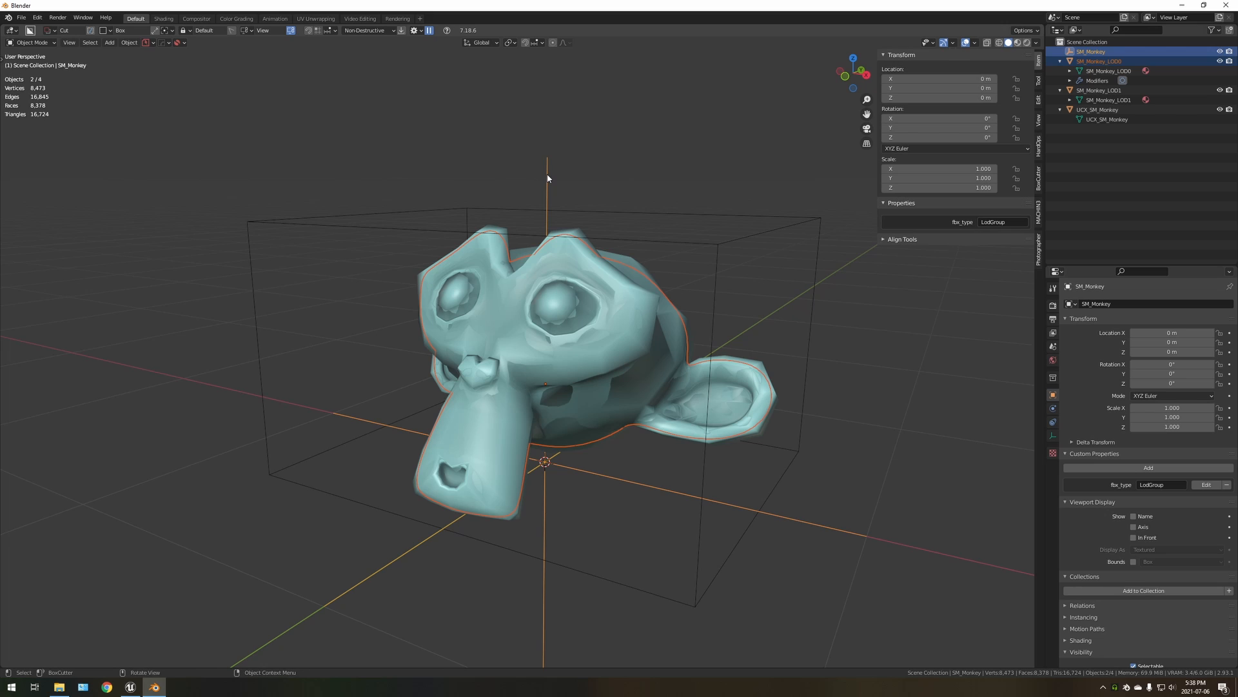
pyautogui.hotkey('ctrl', 'p')
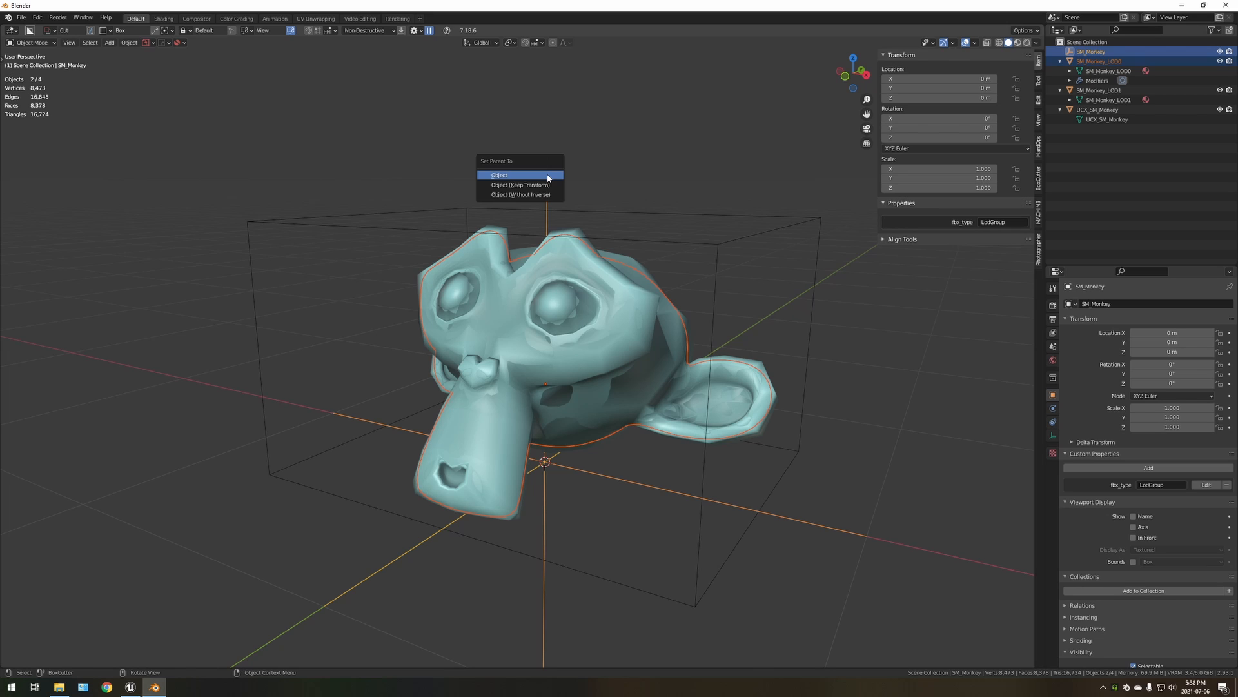
pyautogui.click(522, 185)
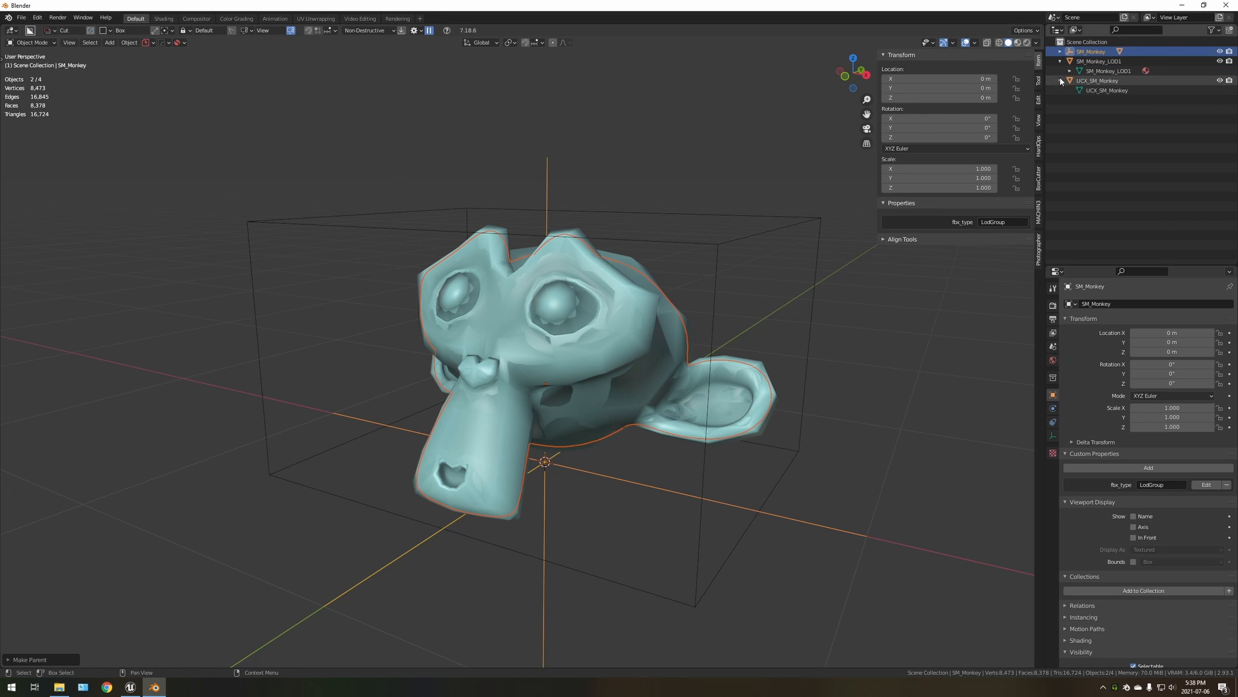
# Step: Parent SM_Monkey_LOD1 to the SM_Monkey empty using Object (Keep Transform) and deselect everything
pyautogui.click(1090, 62)
pyautogui.keyDown('shift'); pyautogui.click(1091, 52); pyautogui.keyUp('shift')
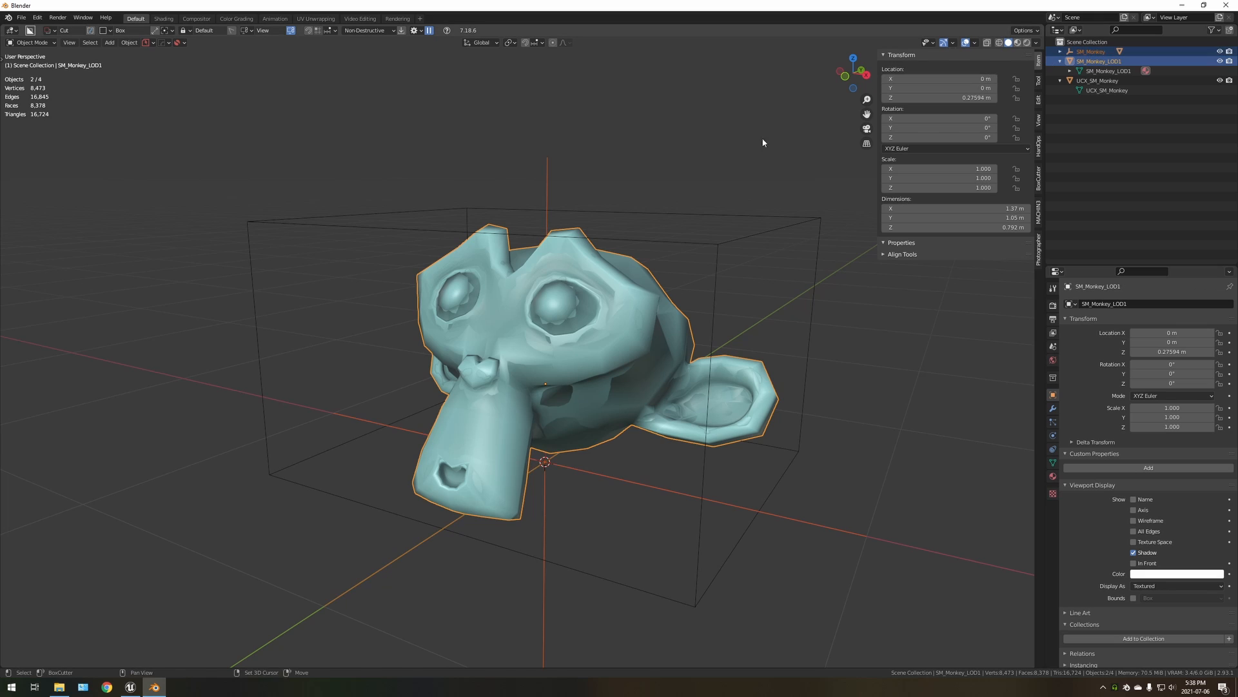
pyautogui.hotkey('ctrl', 'p')
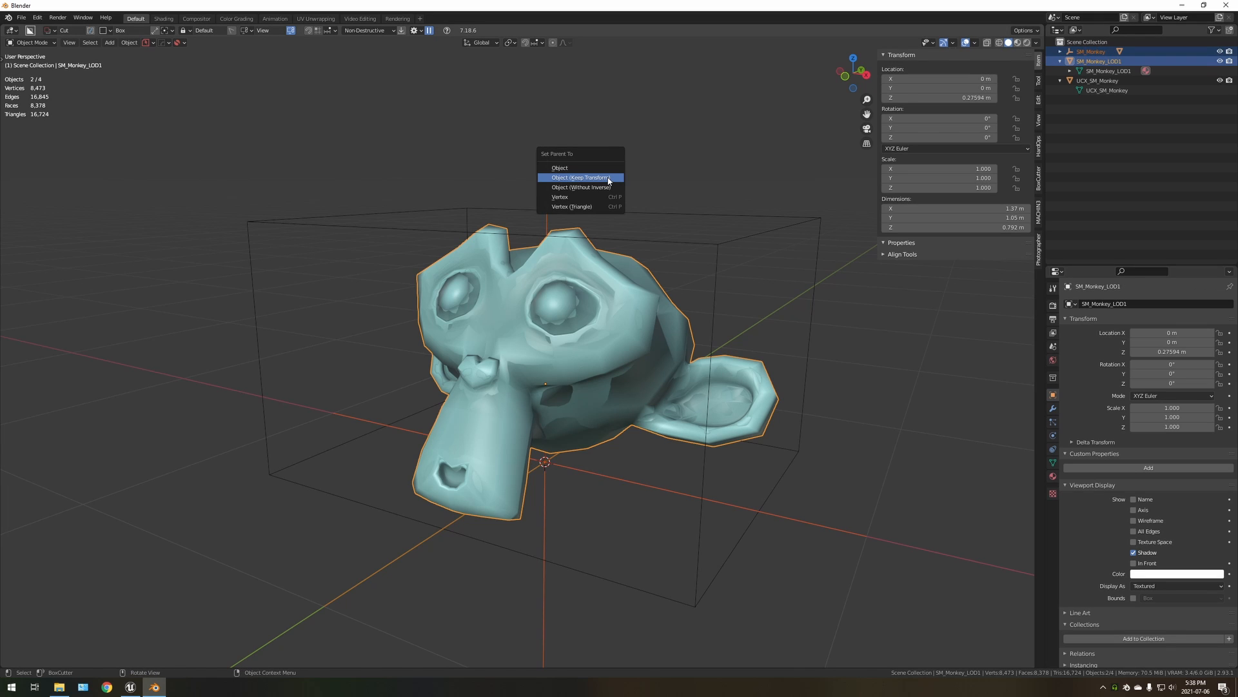
pyautogui.click(614, 179)
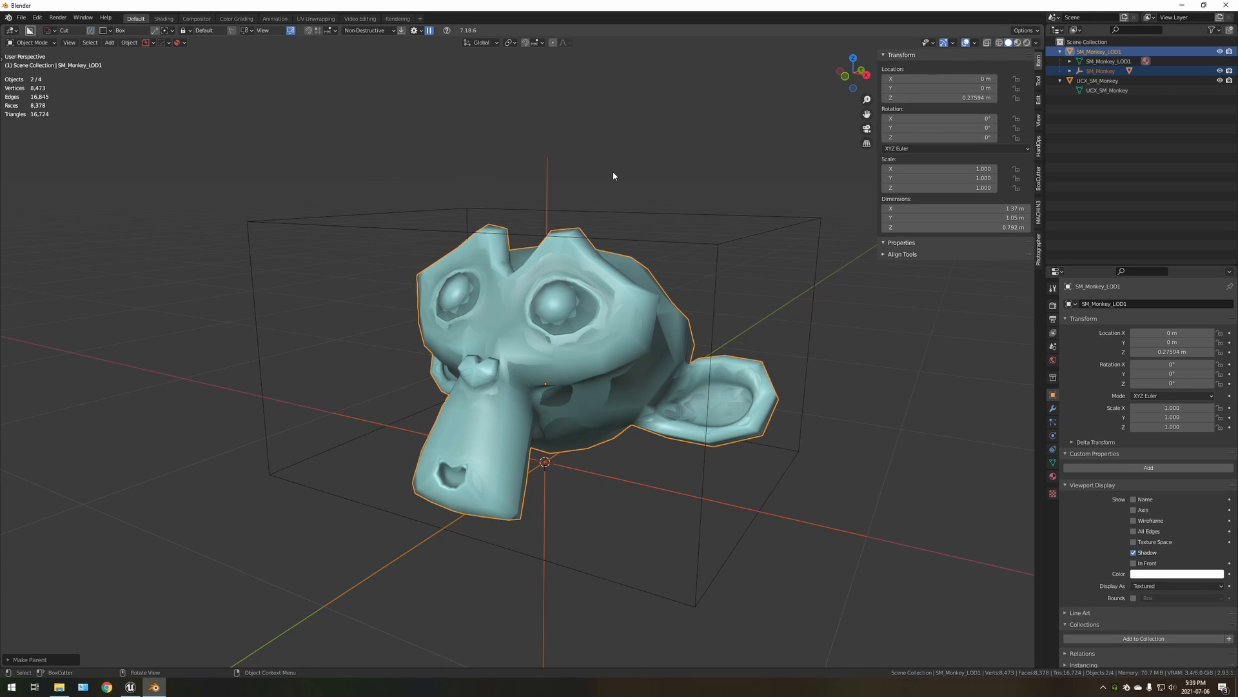
pyautogui.hotkey('alt', 'a')
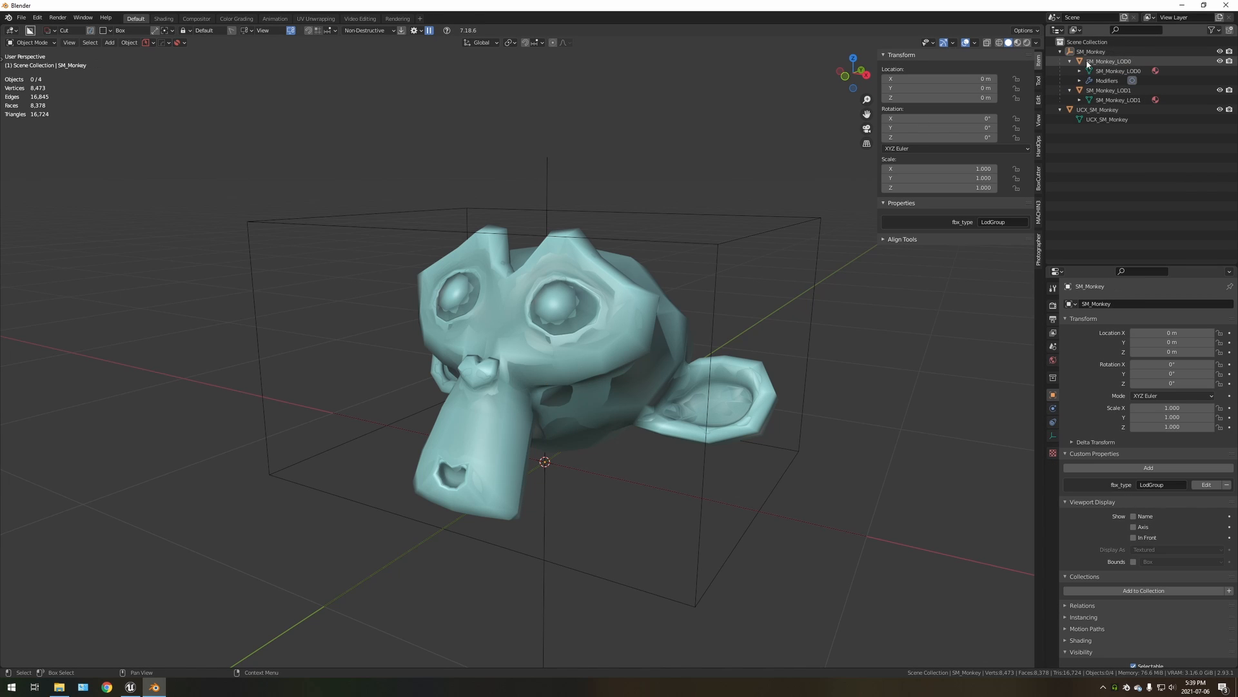
# Step: Check the SM_Monkey hierarchy by test-moving the empty, cancelling the move, and selecting the LOD meshes and UCX_SM_Monkey one by one
pyautogui.click(1092, 52)
pyautogui.press('g')
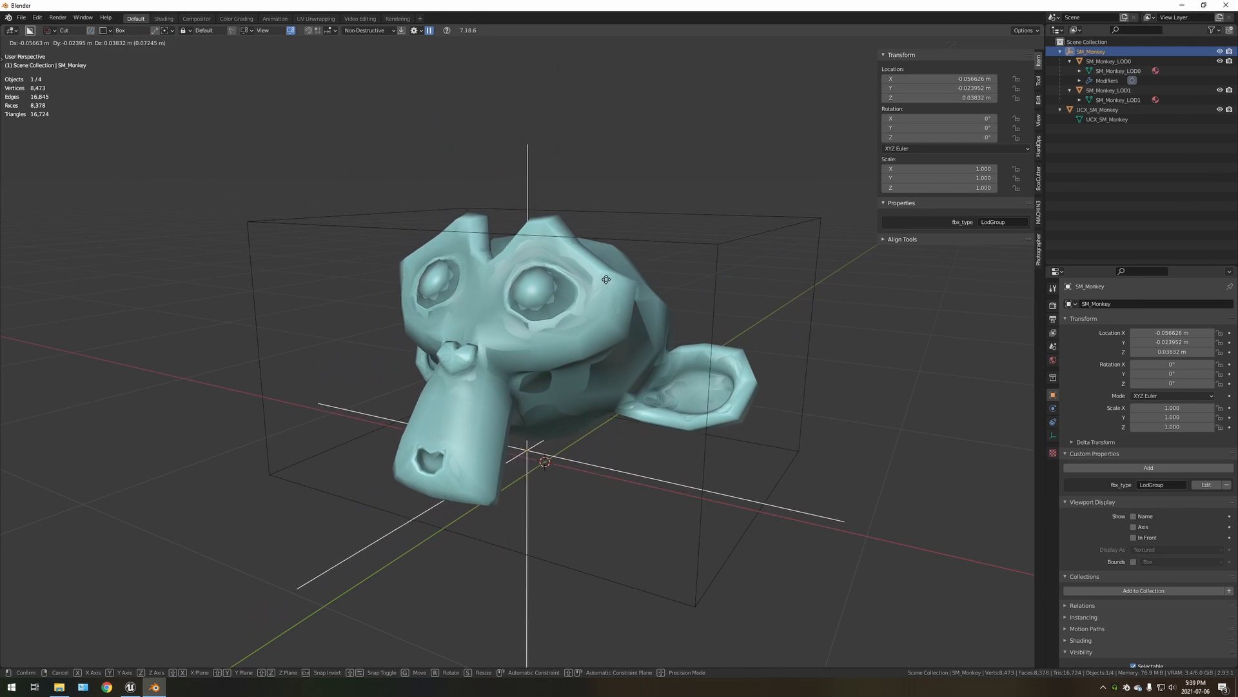
pyautogui.press('Escape')
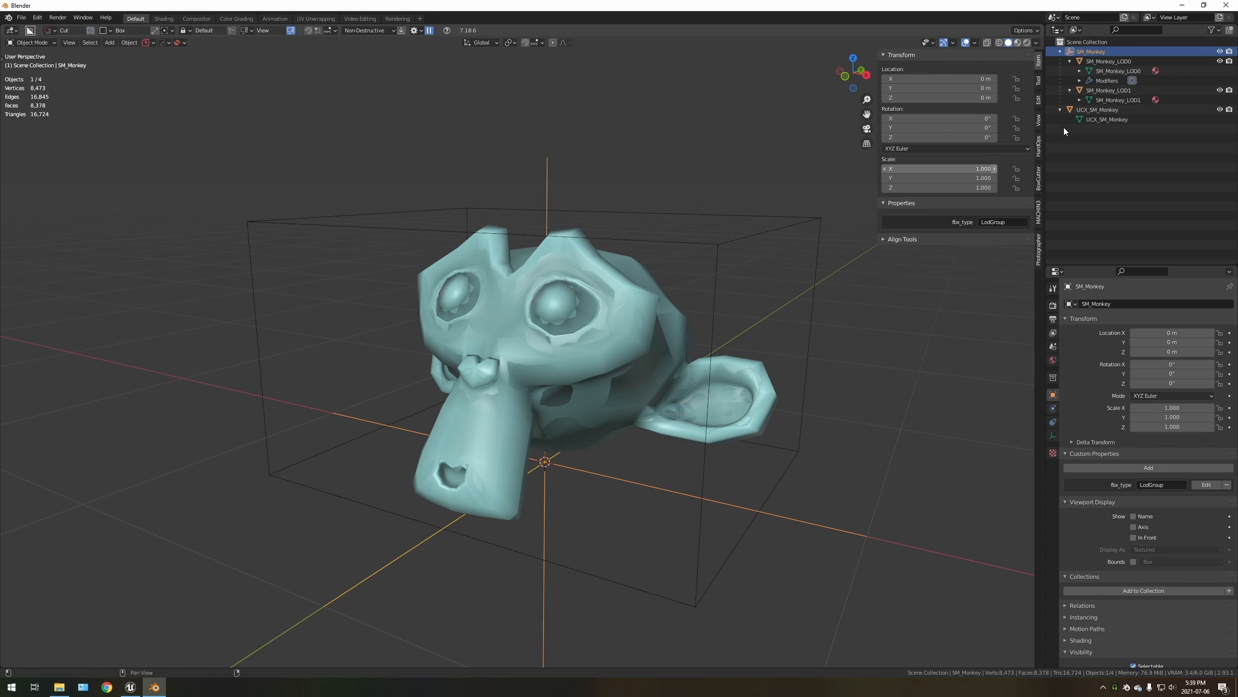
pyautogui.click(1108, 62)
pyautogui.click(1110, 90)
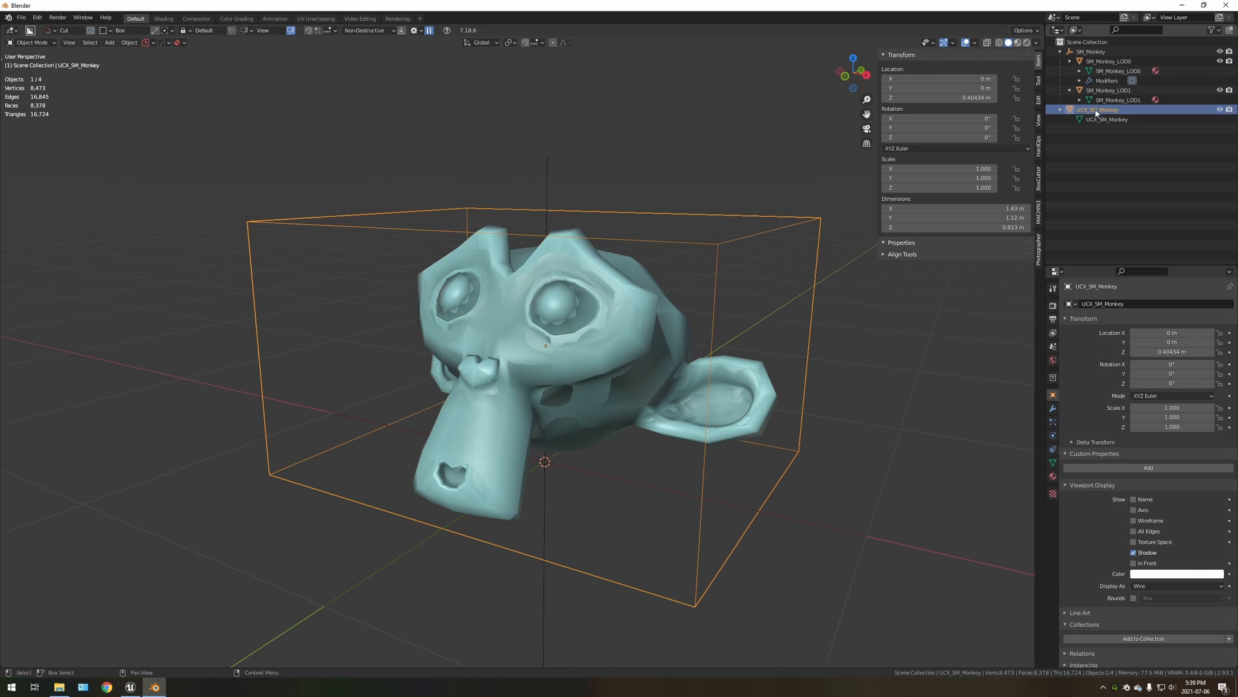
pyautogui.click(1104, 110)
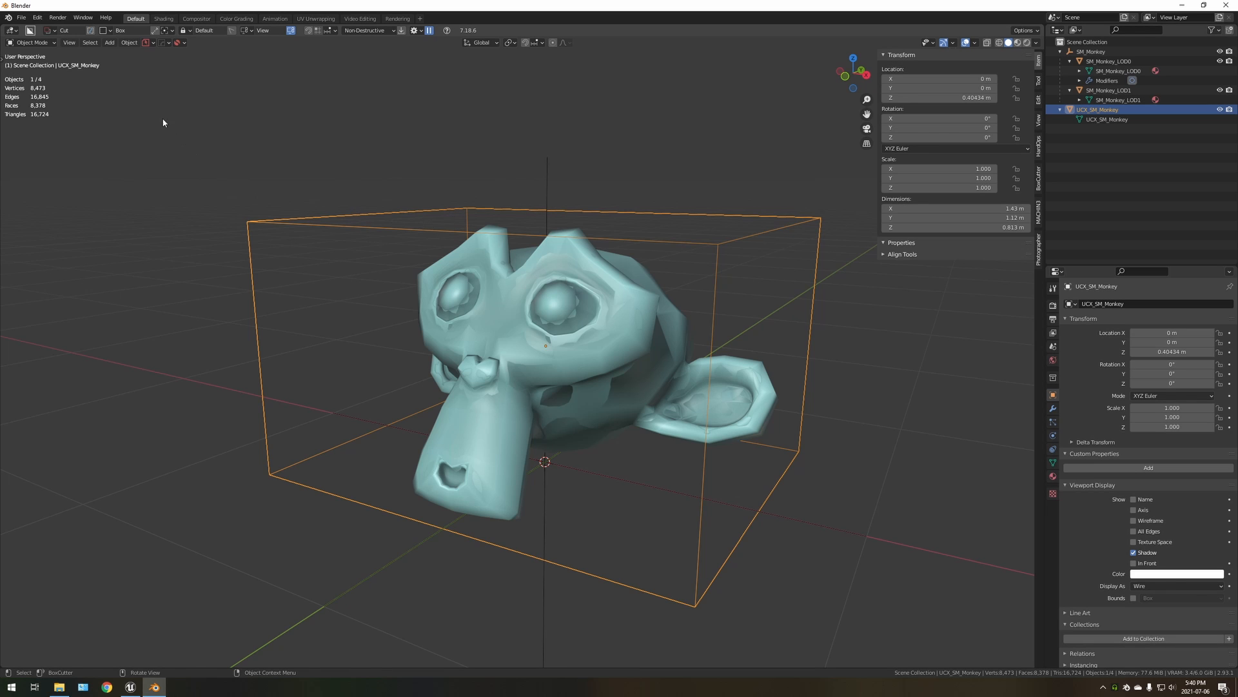
# Step: Select all objects in the scene: the SM_Monkey empty, both LOD meshes and the UCX_SM_Monkey collision box
pyautogui.scroll(-3, 577, 246)
pyautogui.moveTo(577, 246); pyautogui.dragTo(579, 307, button='middle')
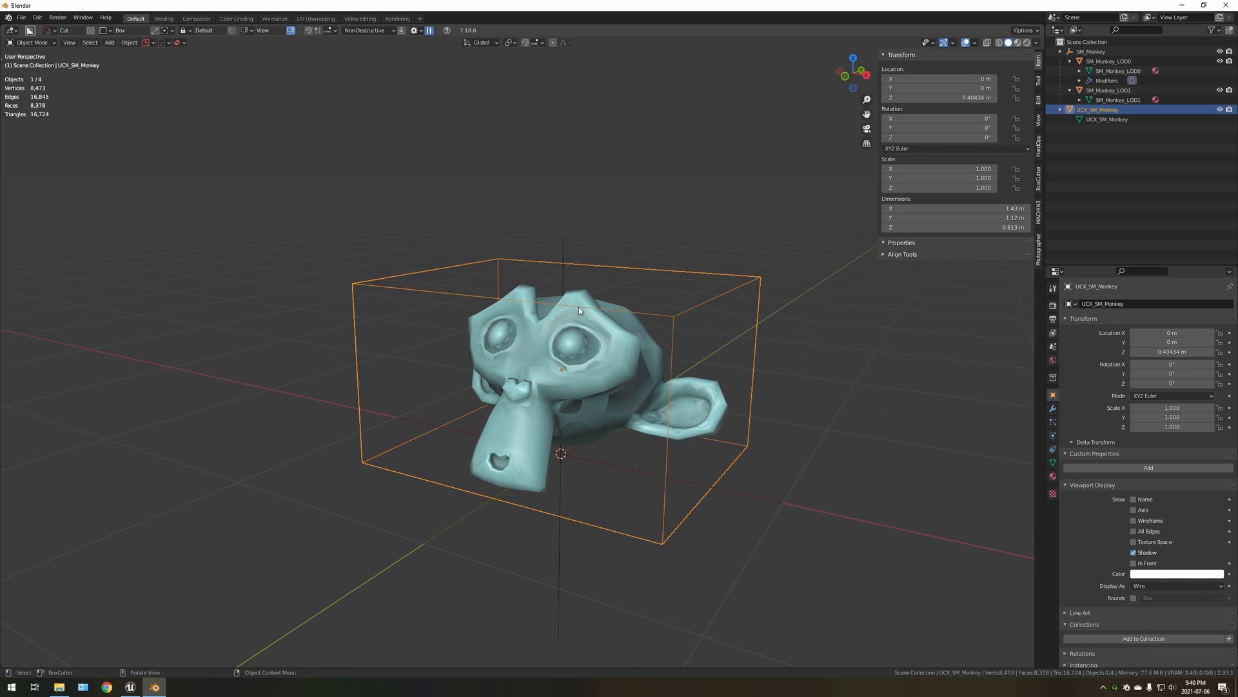
pyautogui.hotkey('ctrl', 'a')
pyautogui.press('a')
pyautogui.moveTo(636, 285); pyautogui.dragTo(609, 338, button='middle')
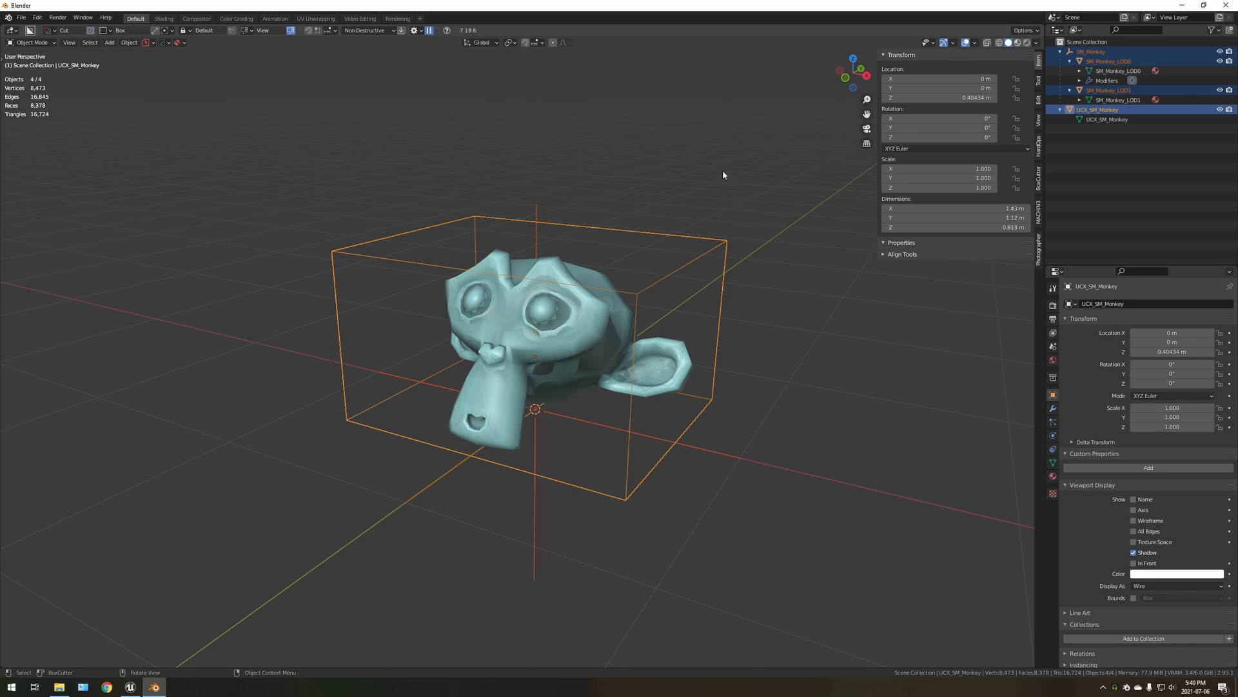
# Step: Start an FBX export targeting SM_Monkey.fbx in the Blender to Unreal Engine 4 folder and expand the Geometry, Armature and Bake Animation settings
pyautogui.click(23, 19)
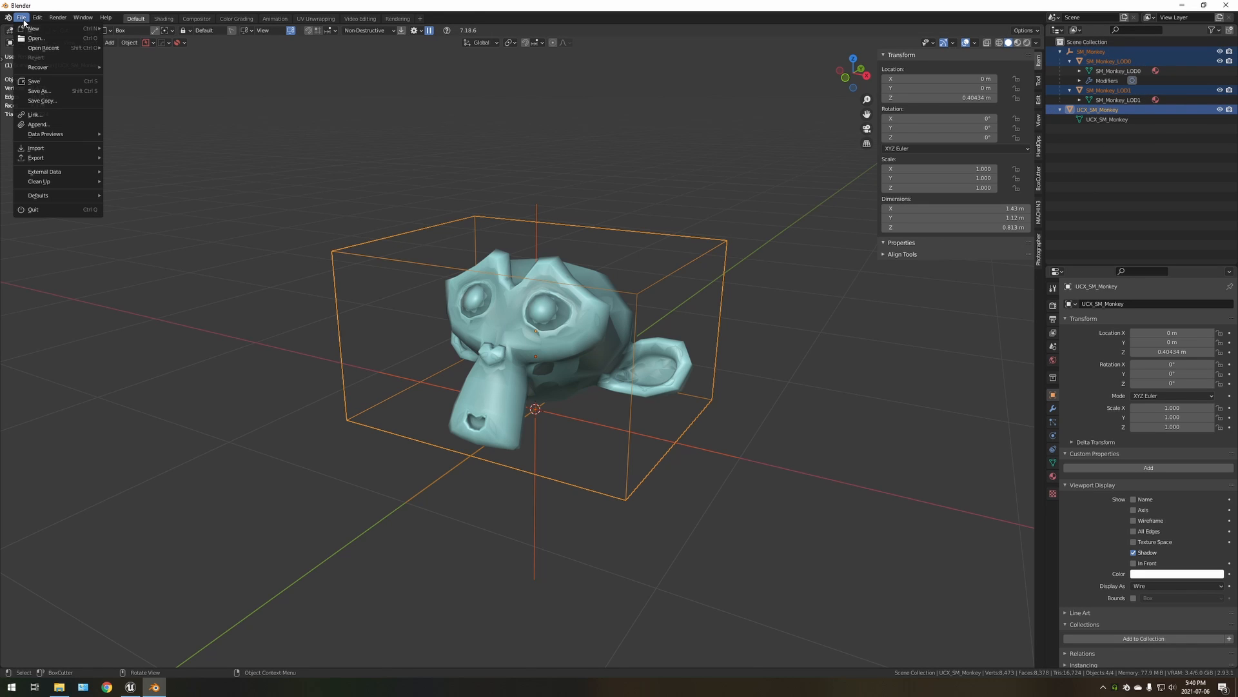
pyautogui.moveTo(61, 160)
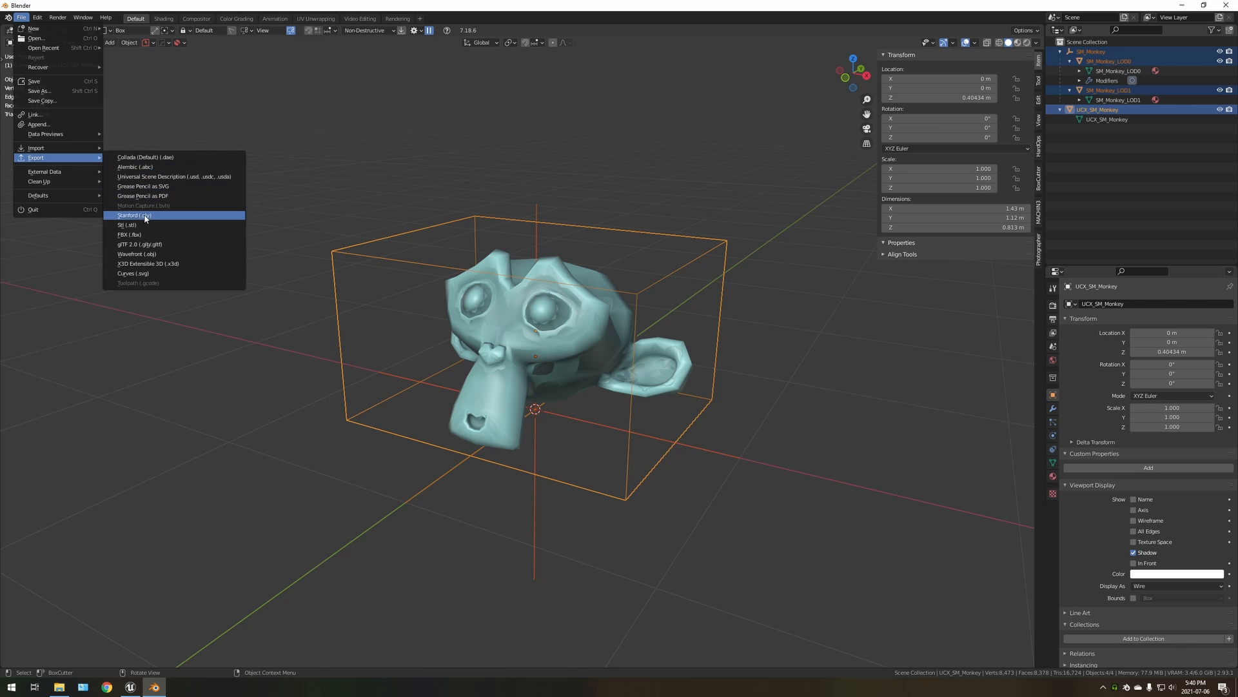
pyautogui.click(133, 235)
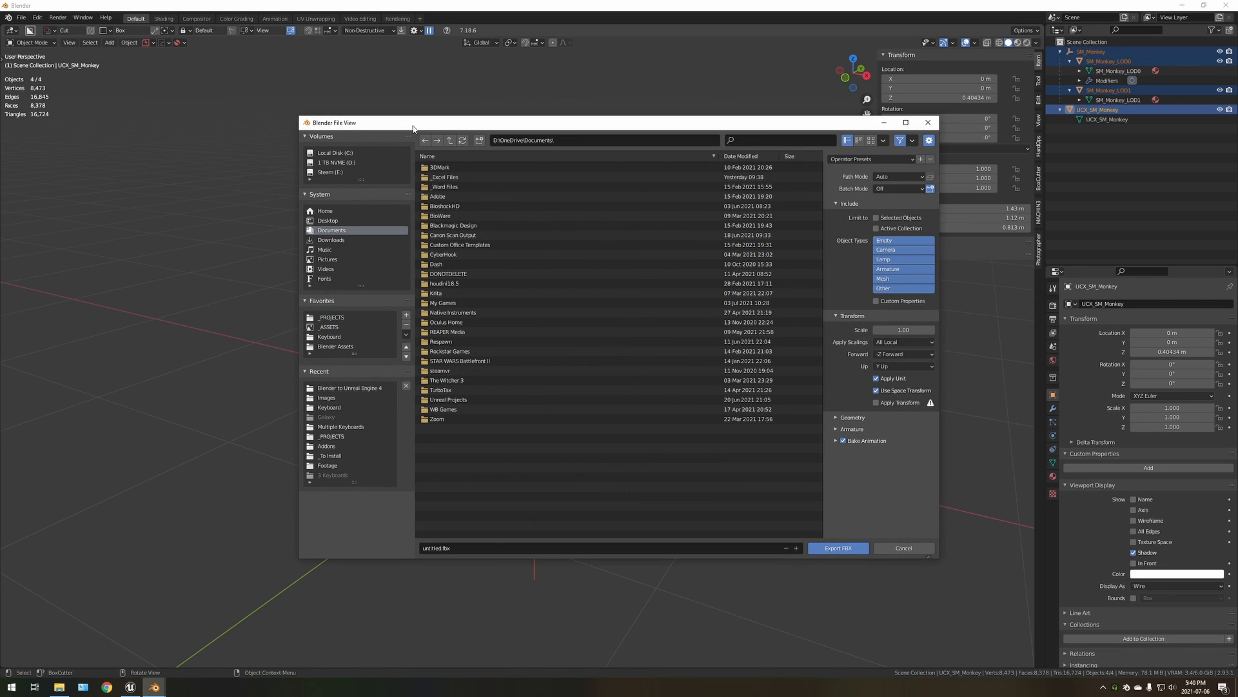
pyautogui.doubleClick(413, 122)
pyautogui.click(50, 269)
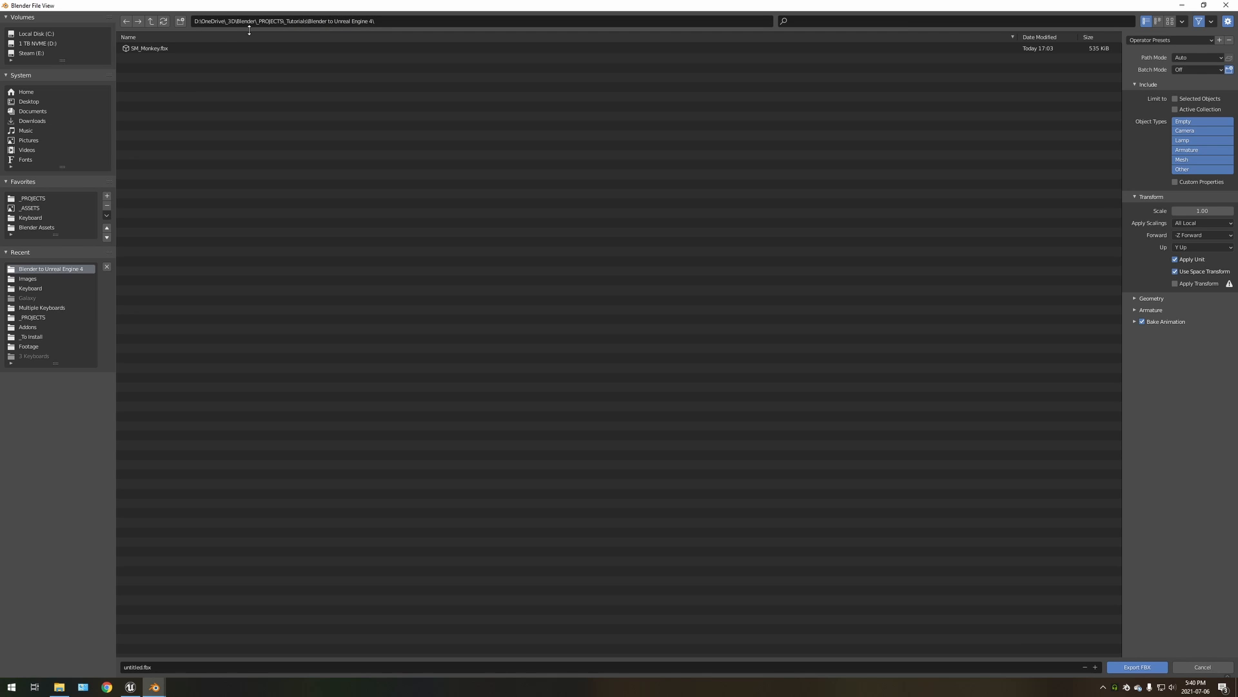
pyautogui.click(154, 48)
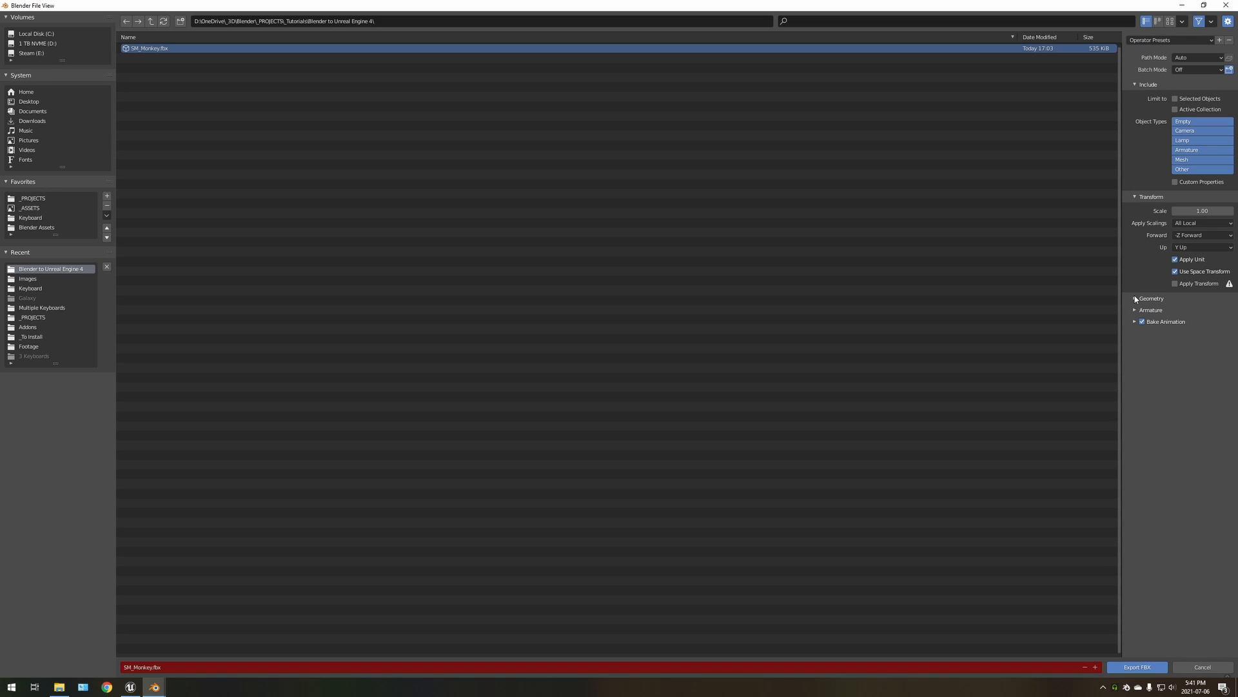
pyautogui.moveTo(1137, 299); pyautogui.dragTo(1130, 466)
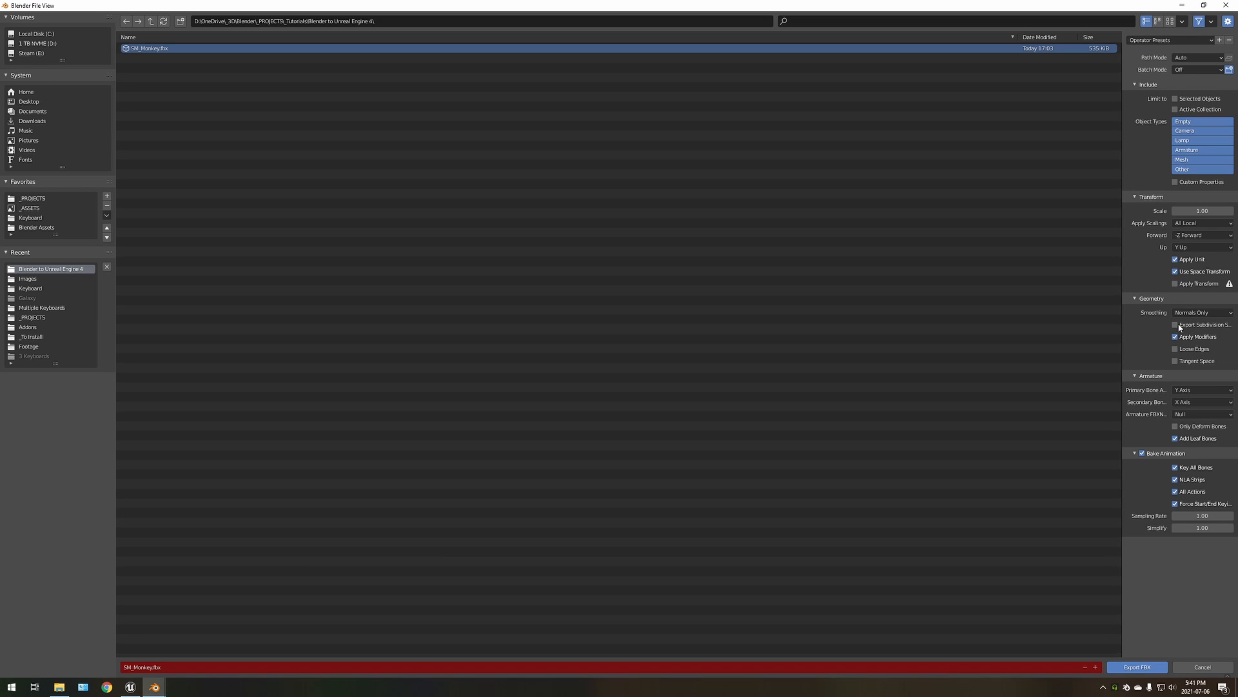
pyautogui.click(1148, 41)
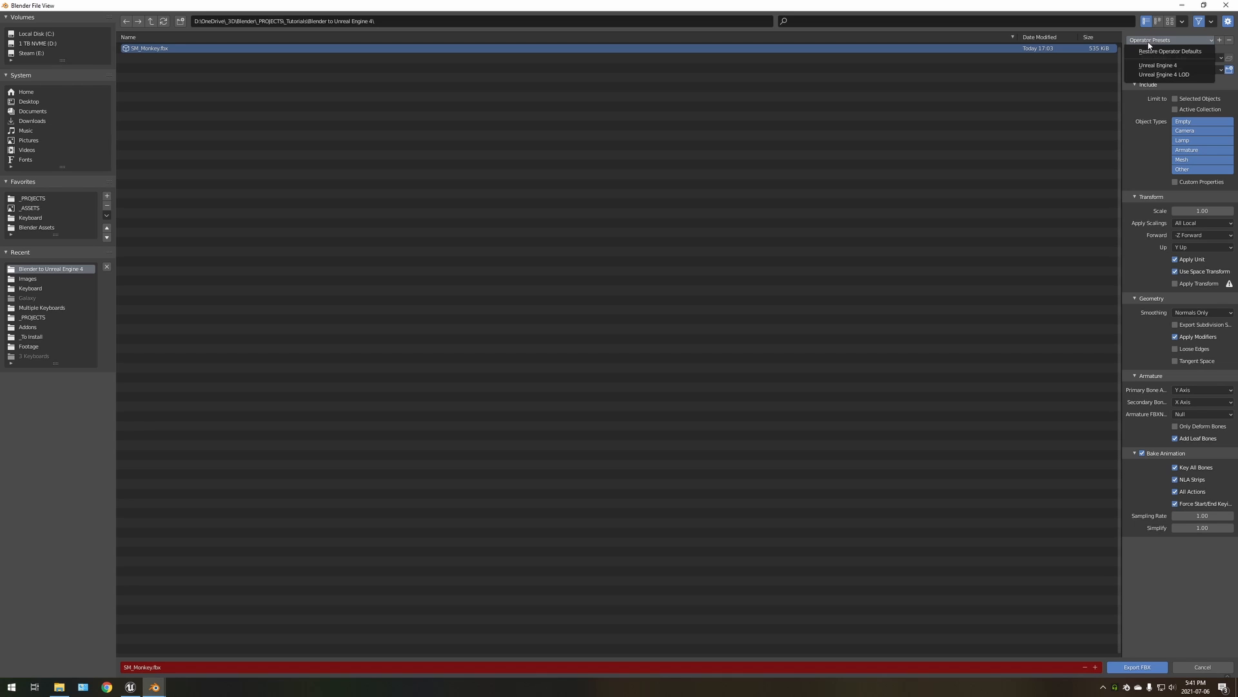
pyautogui.click(1162, 75)
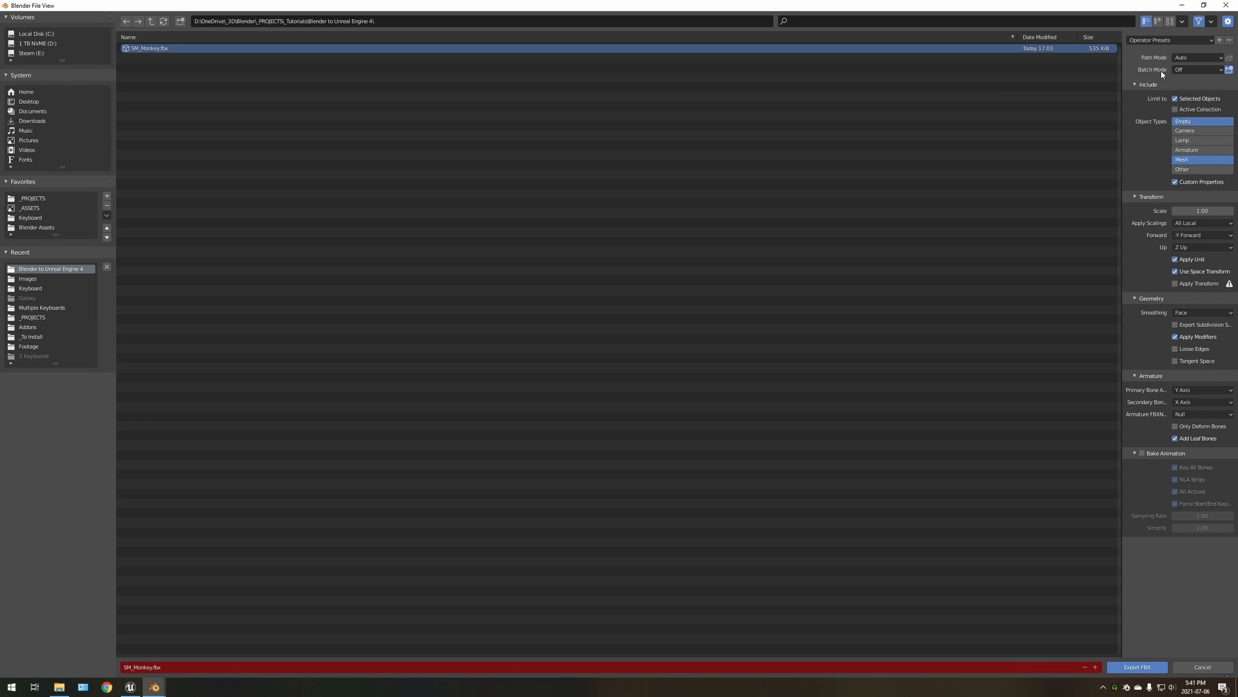
pyautogui.click(1141, 42)
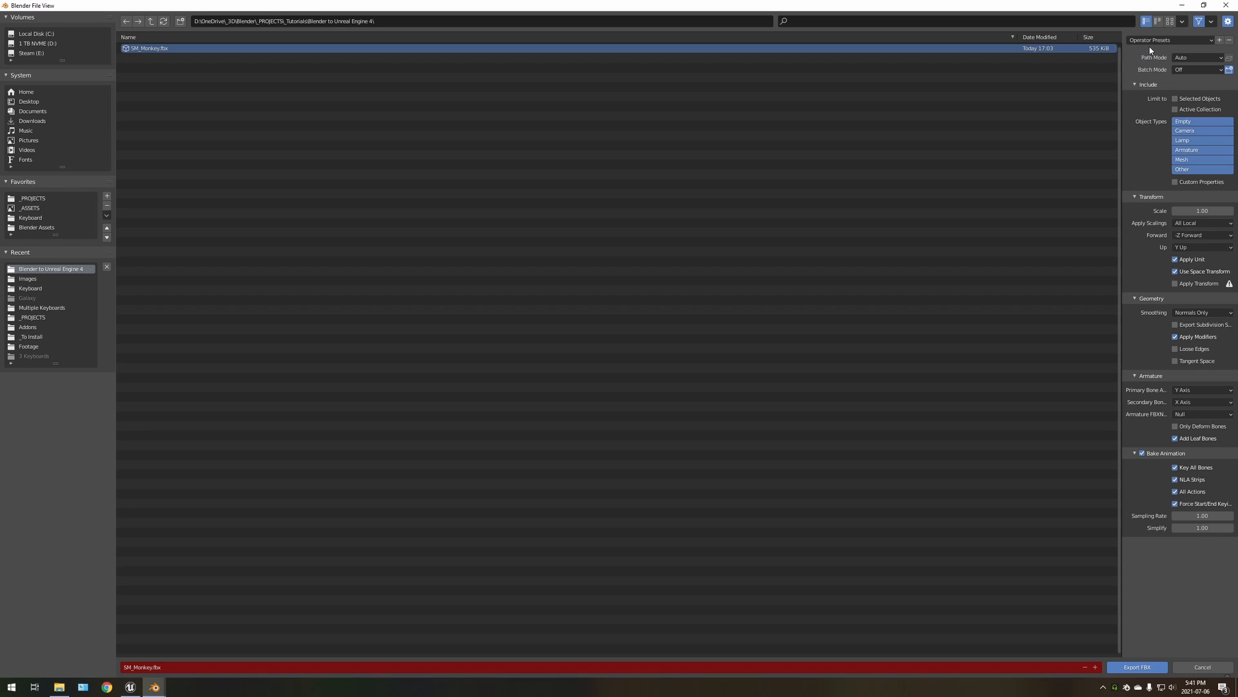
pyautogui.click(1154, 52)
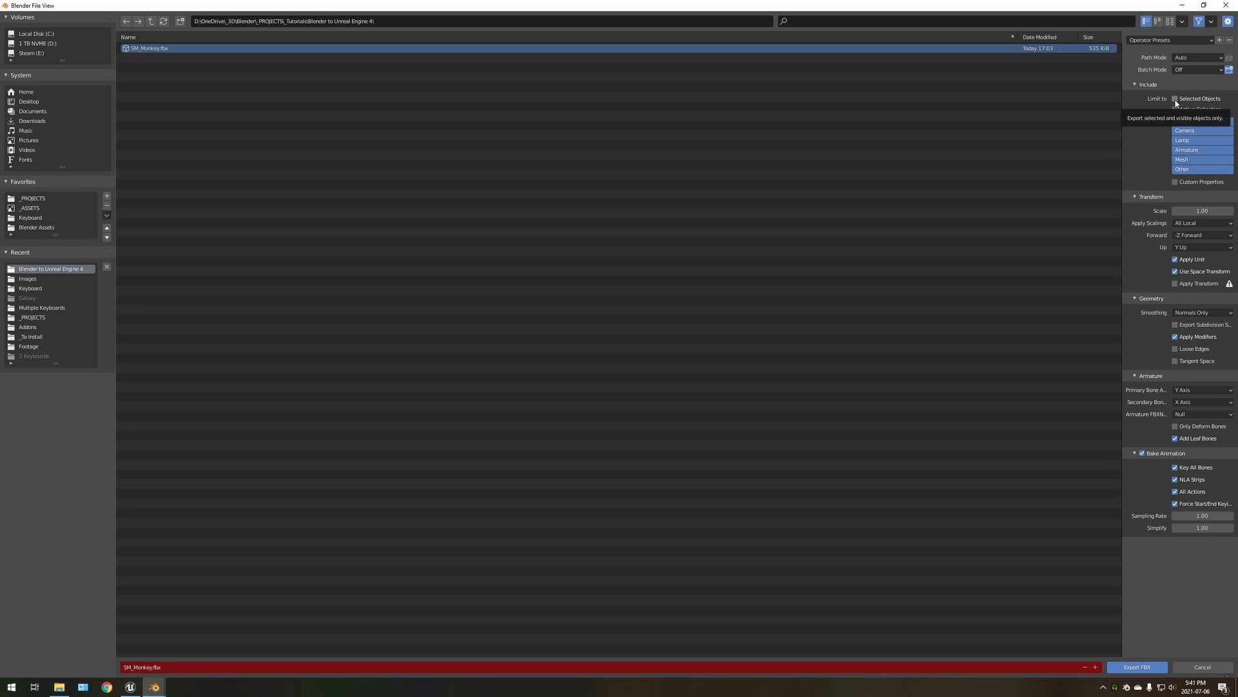
# Step: Limit the FBX export to selected objects with only the Empty and Mesh object types, and enable Custom Properties
pyautogui.click(1175, 99)
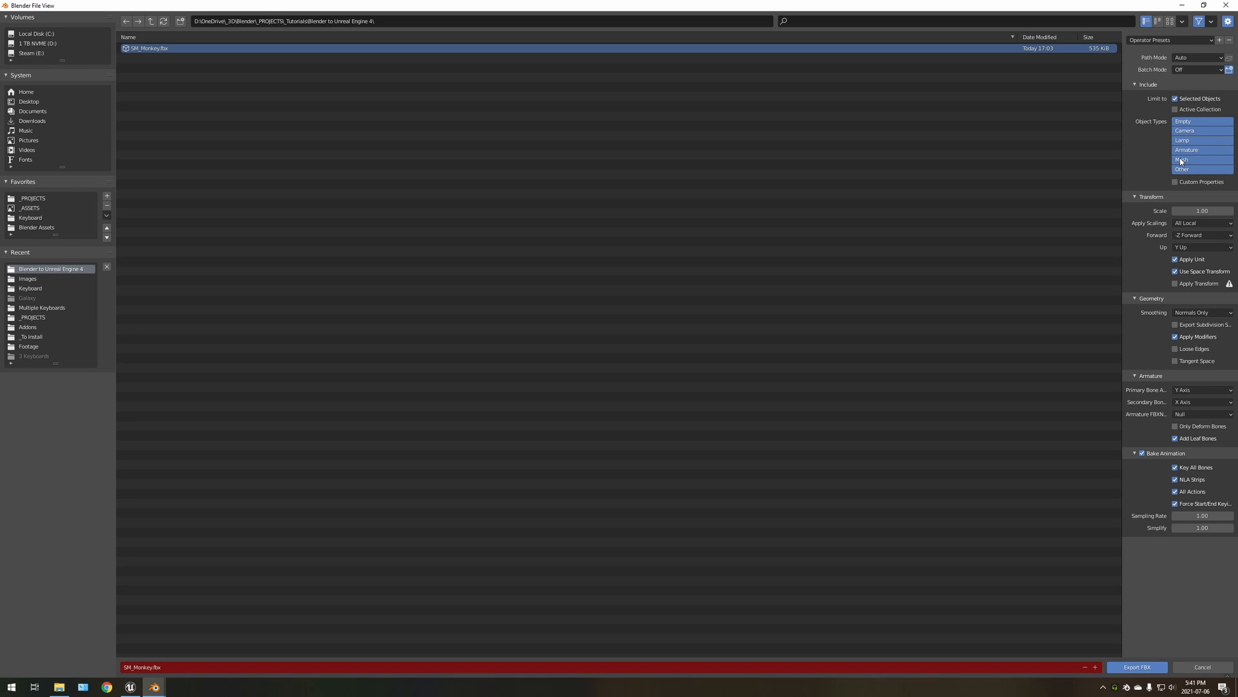
pyautogui.click(1189, 122)
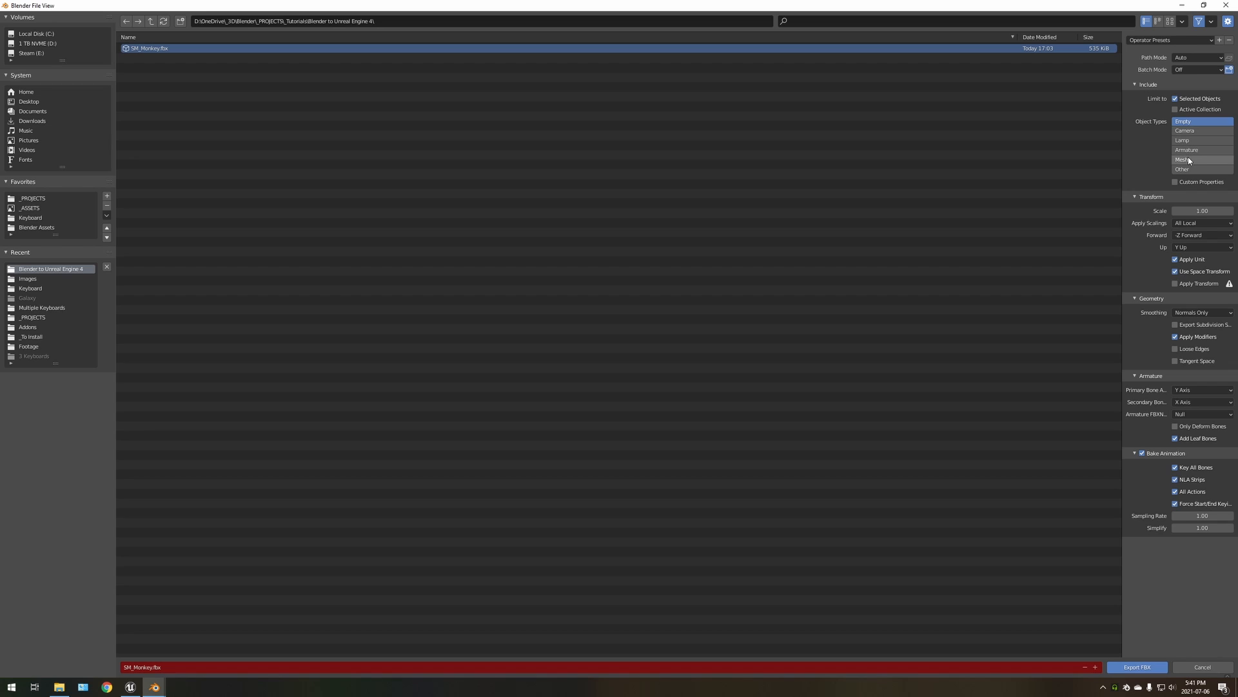
pyautogui.keyDown('shift'); pyautogui.click(1188, 158); pyautogui.keyUp('shift')
pyautogui.click(1175, 182)
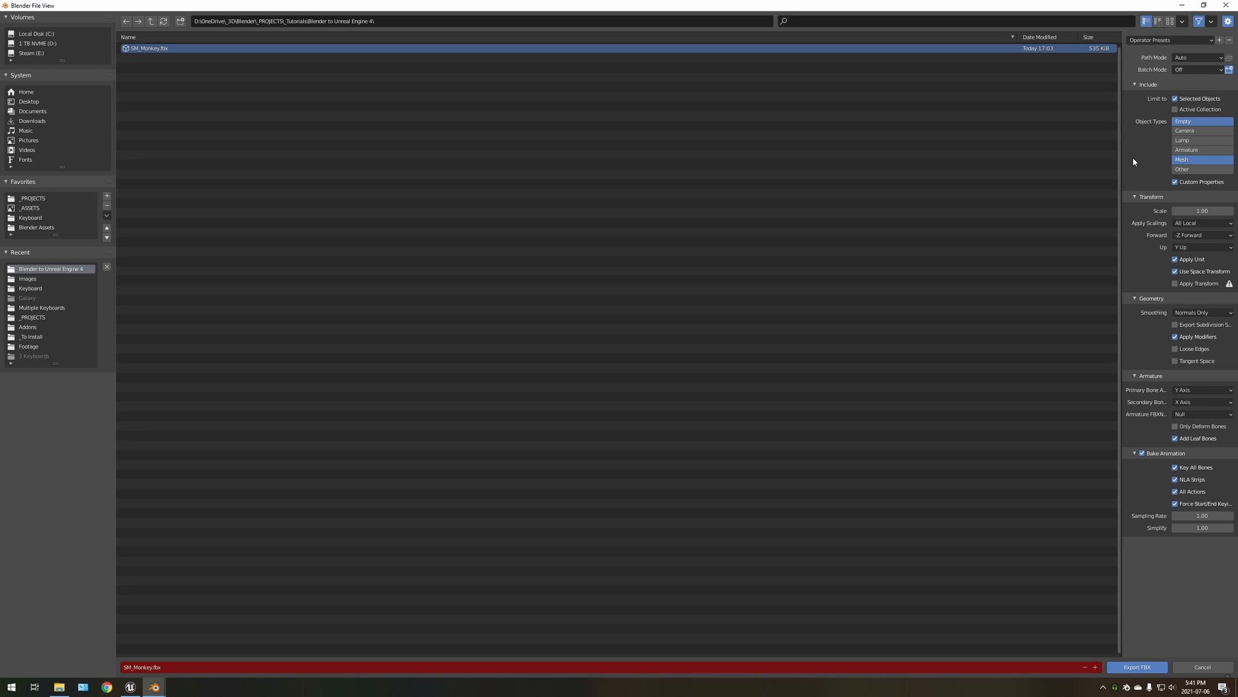
# Step: Compare the Unreal Engine 4 LOD export preset with the operator defaults and look over the geometry Smoothing options
pyautogui.click(1164, 40)
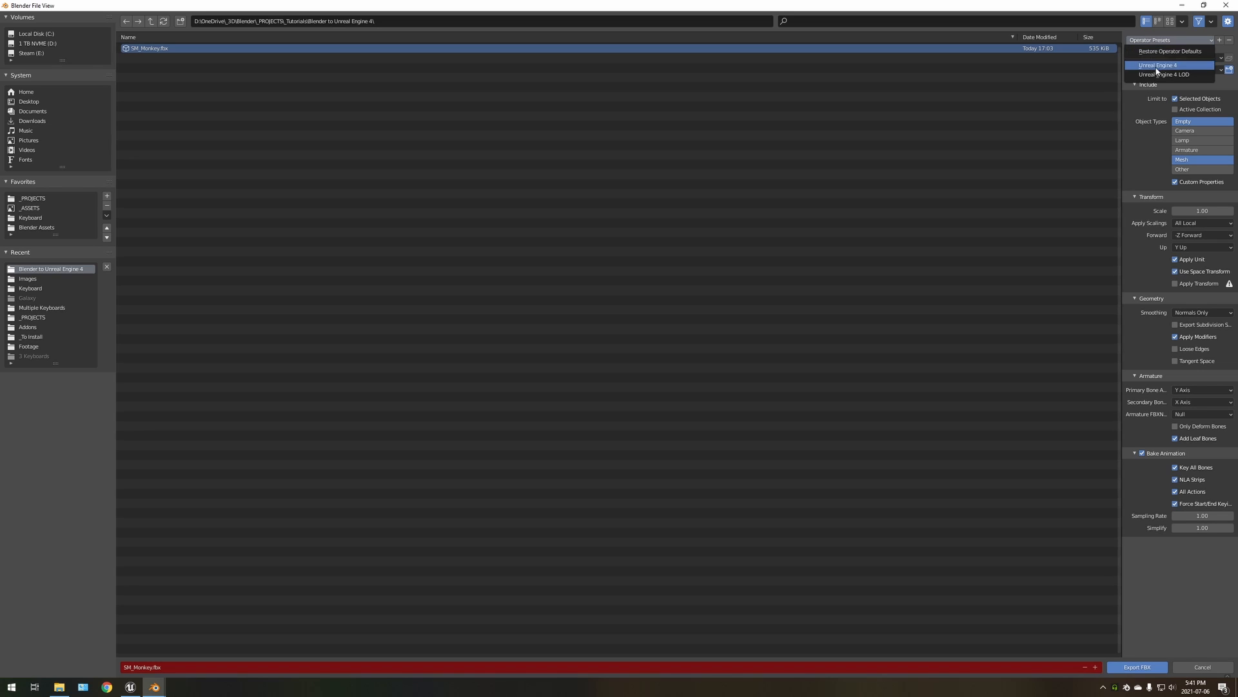
pyautogui.click(1157, 74)
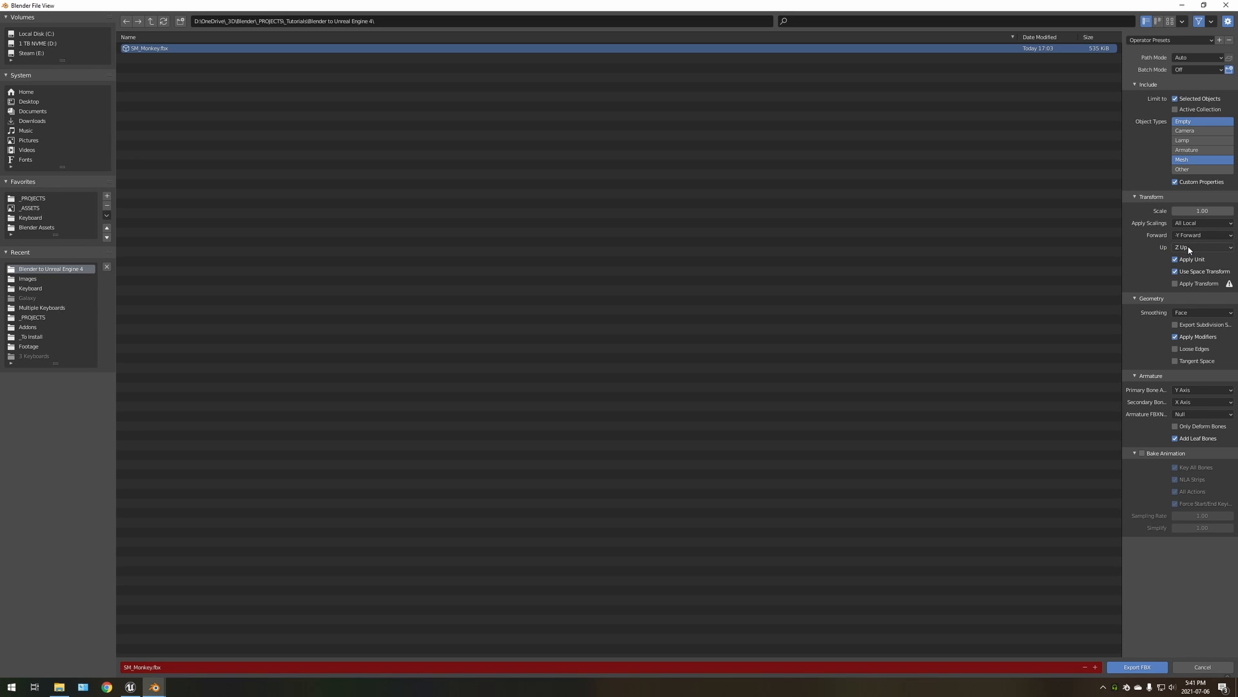
pyautogui.click(1156, 40)
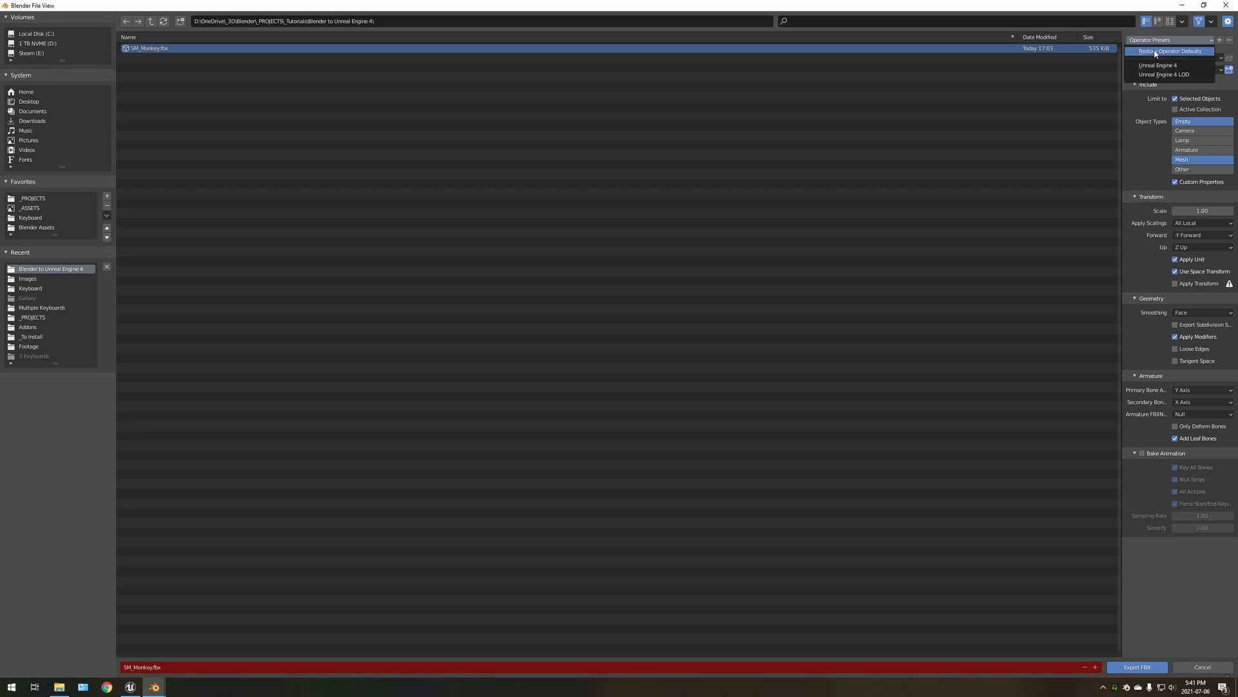
pyautogui.click(1156, 51)
pyautogui.click(1159, 41)
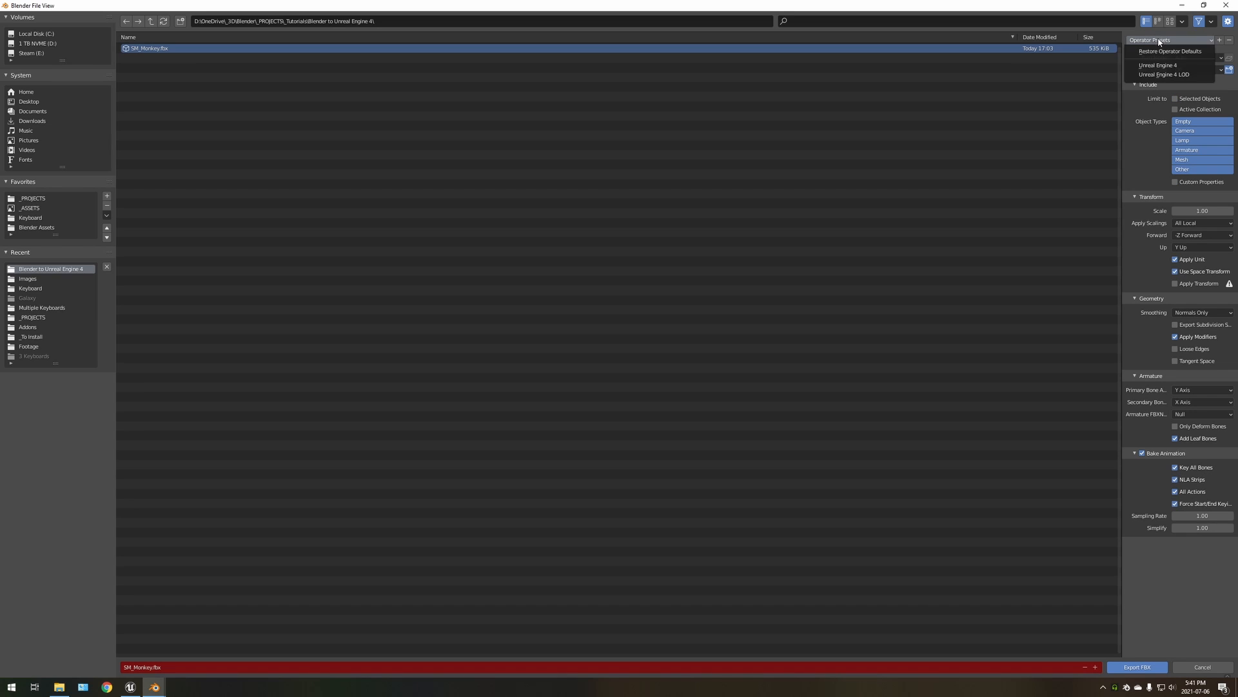
pyautogui.click(1161, 76)
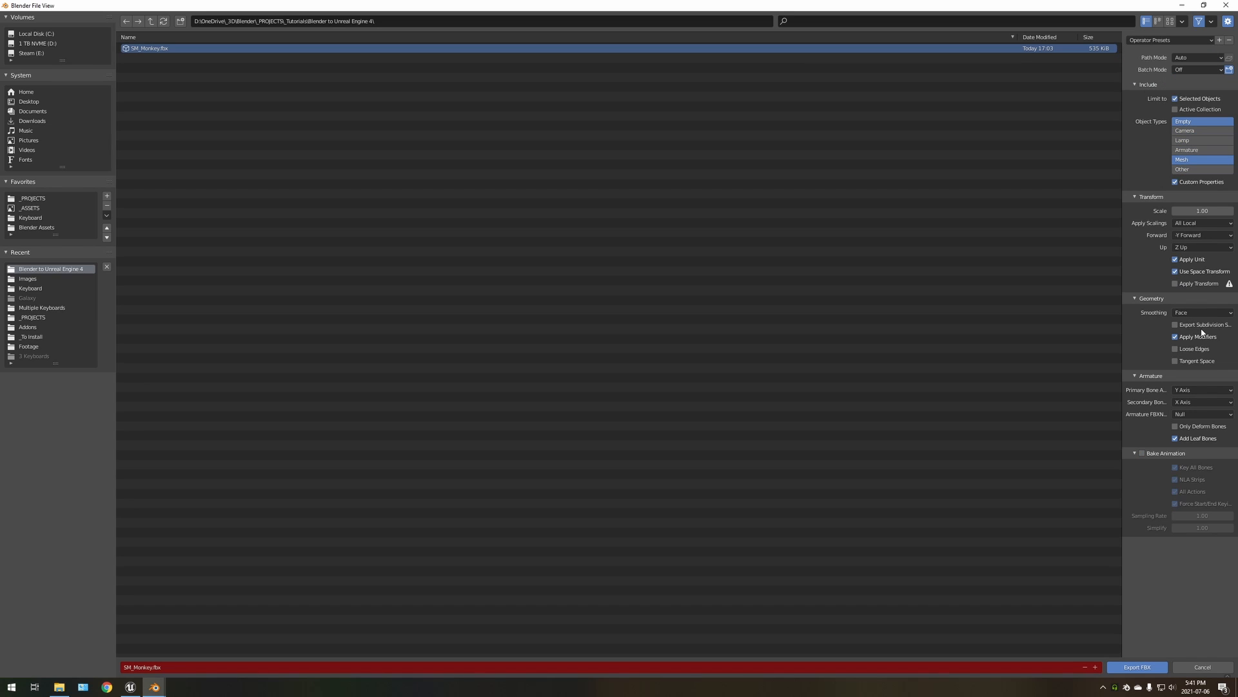
pyautogui.click(1182, 313)
pyautogui.click(1181, 334)
pyautogui.click(1182, 314)
# Step: Restore the FBX export operator defaults and load the Unreal Engine 4 LOD preset
pyautogui.click(1161, 40)
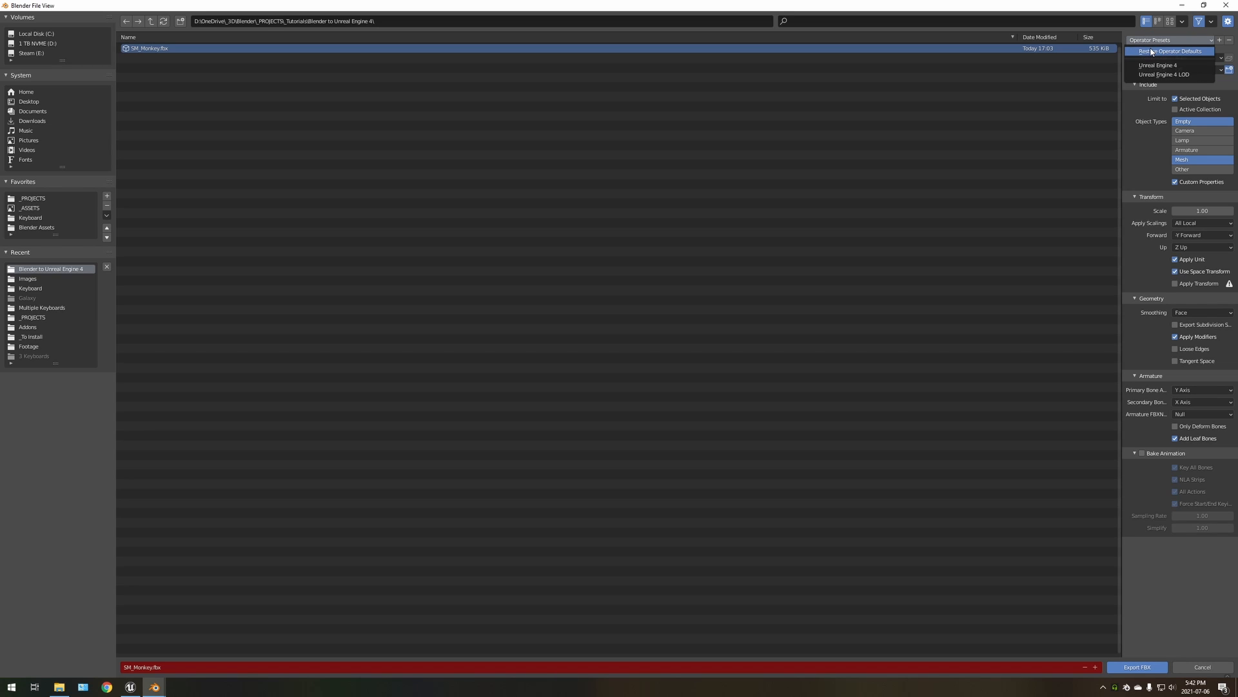
pyautogui.click(1152, 51)
pyautogui.click(1154, 41)
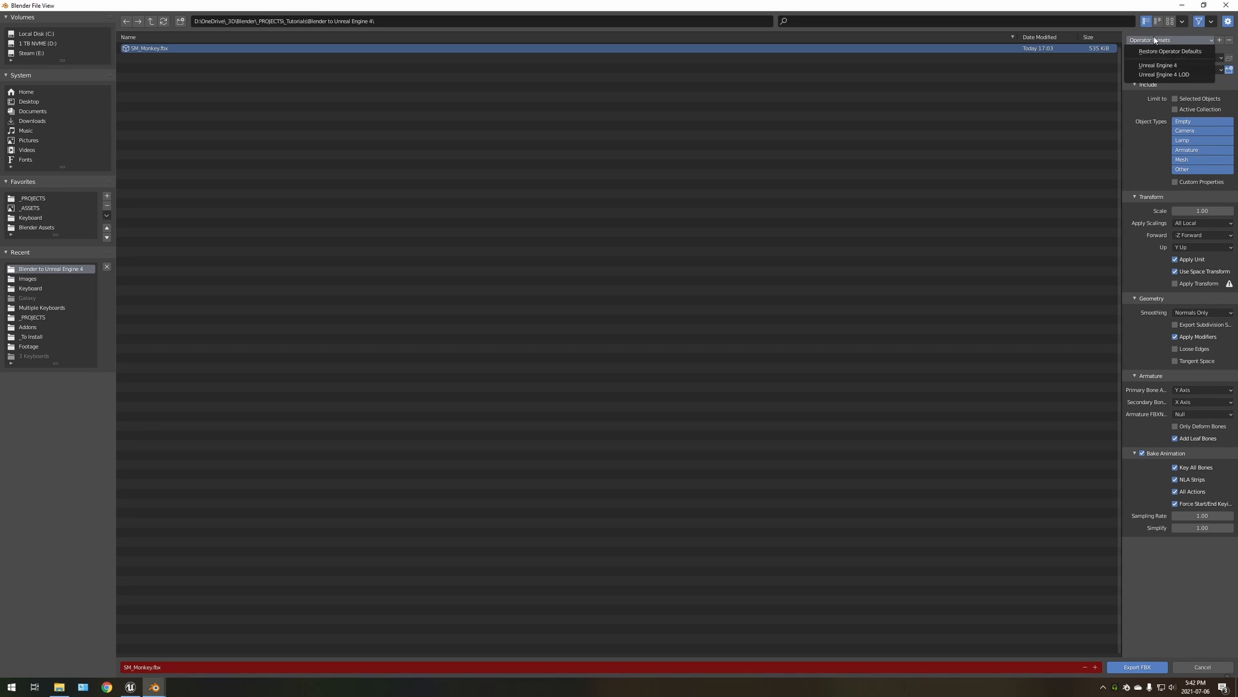
pyautogui.click(1148, 75)
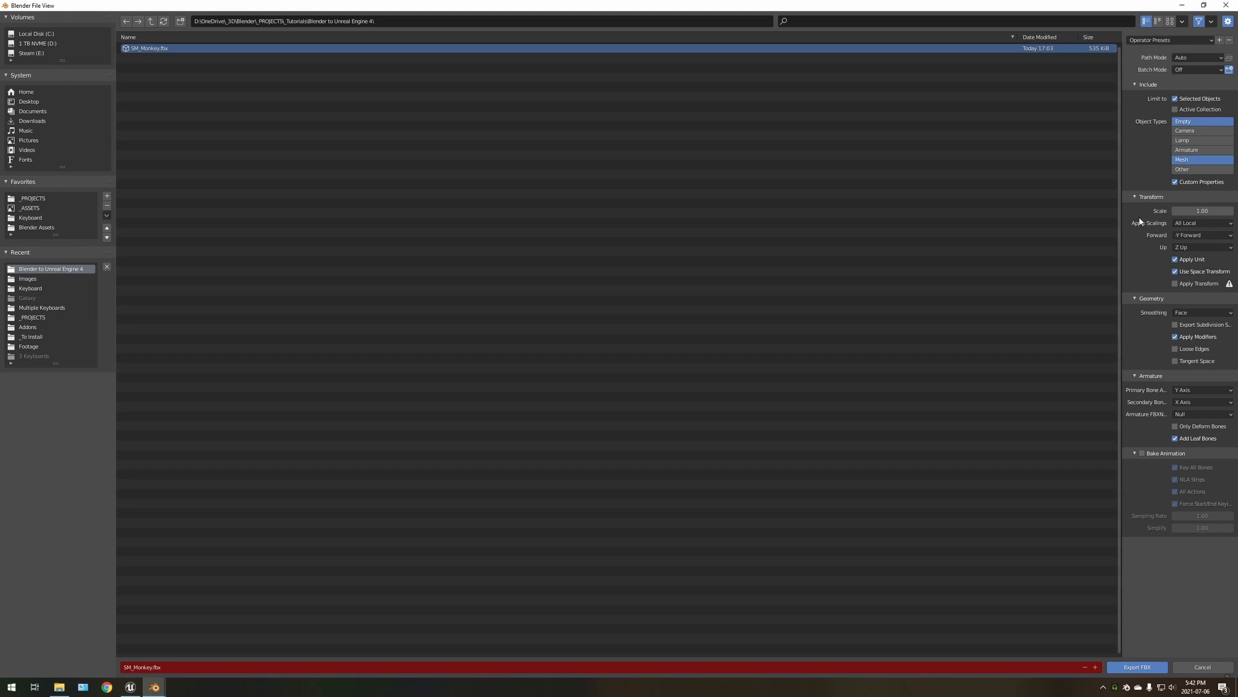